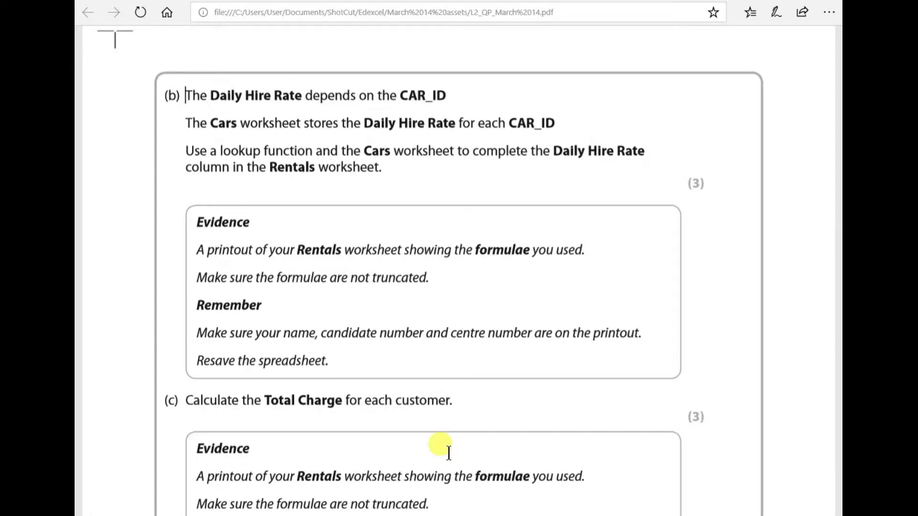
Switch to the Rentals worksheet in Excel and start a VLOOKUP in cell G2 with D2 as the lookup value
{"action": "mouse_move", "coordinate": [185, 96]}
{"action": "left_mouse_down"}
{"action": "mouse_move", "coordinate": [446, 96]}
{"action": "mouse_move", "coordinate": [230, 123]}
{"action": "mouse_move", "coordinate": [555, 124]}
{"action": "left_mouse_up"}
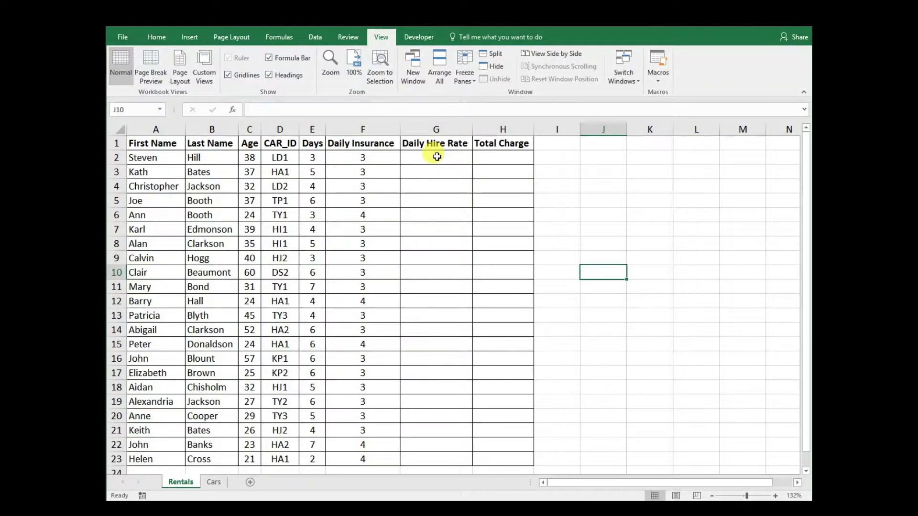
{"action": "left_click", "coordinate": [440, 158]}
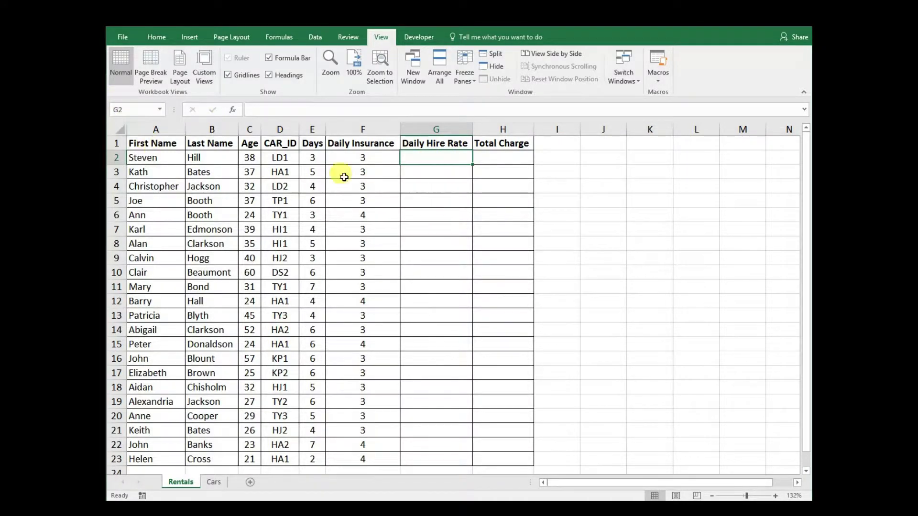
{"action": "left_click", "coordinate": [232, 110]}
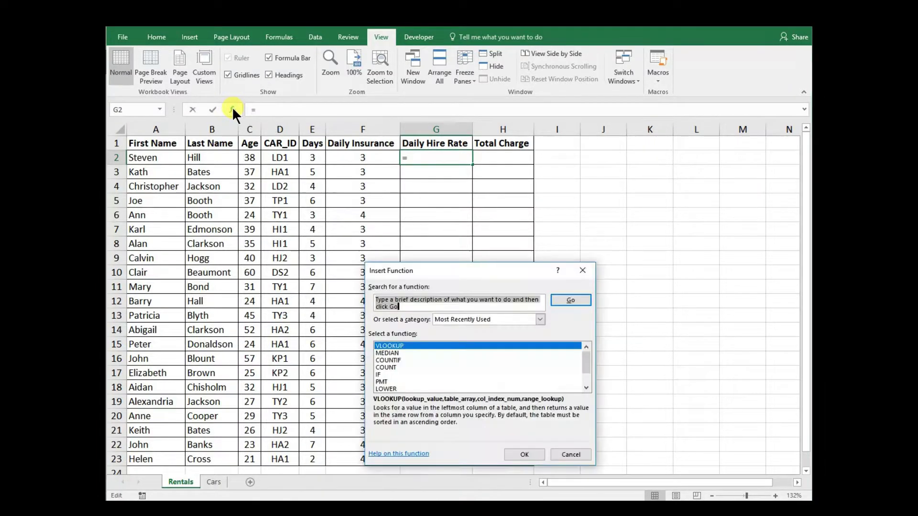
{"action": "left_click", "coordinate": [400, 346]}
{"action": "double_click", "coordinate": [400, 347]}
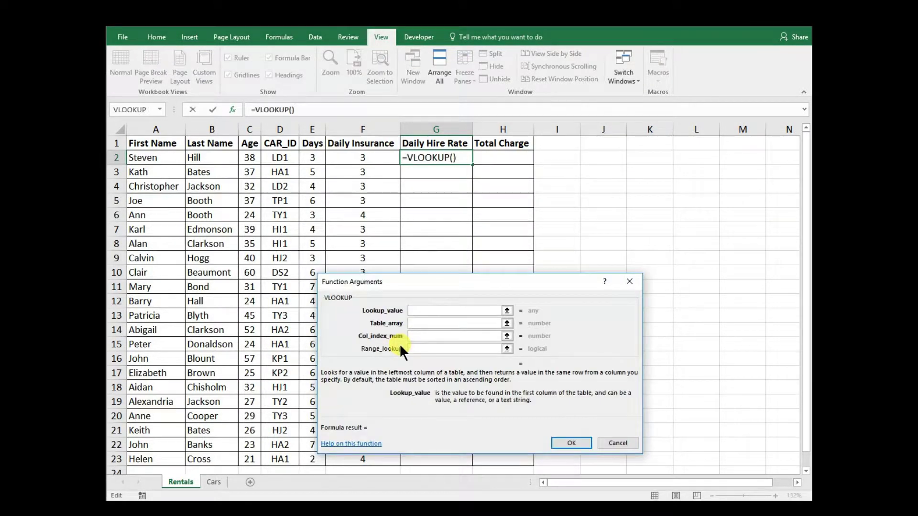
{"action": "left_click_drag", "start_coordinate": [431, 282], "coordinate": [517, 197]}
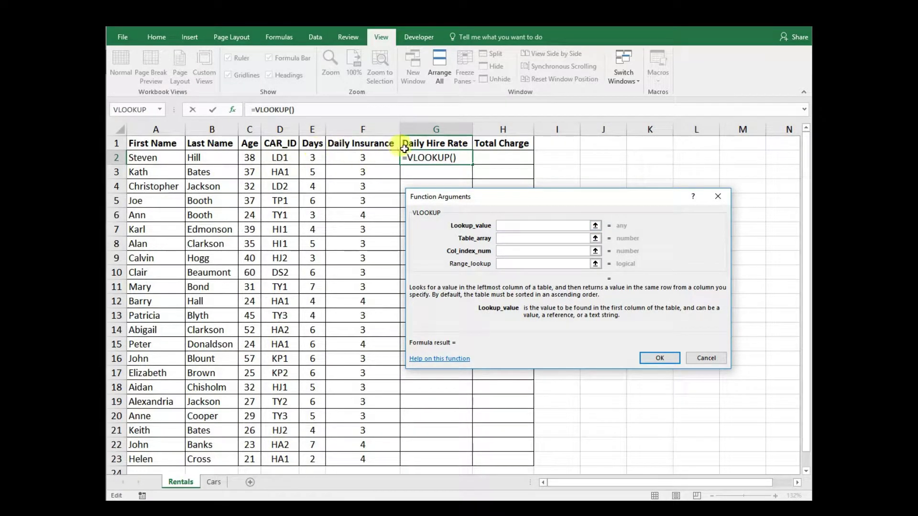
{"action": "left_click", "coordinate": [281, 157]}
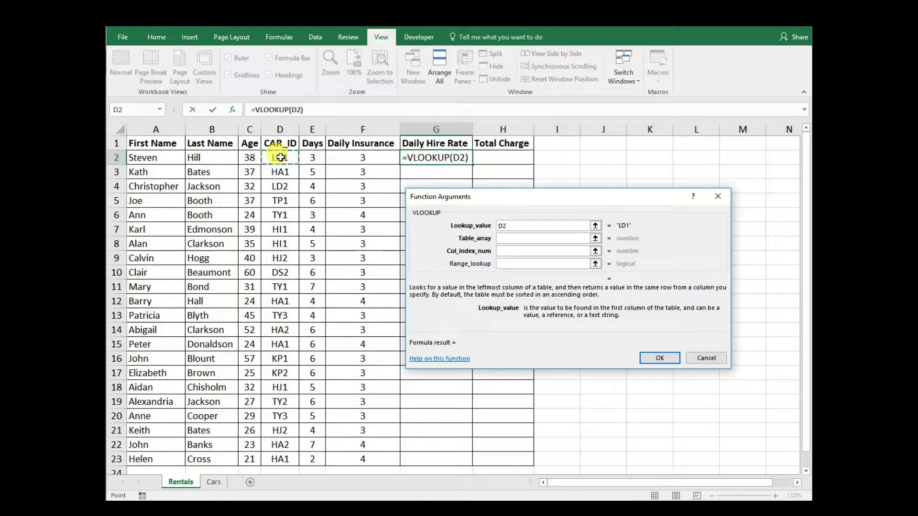
Set the VLOOKUP table array to the absolute range $A$1:$D$22 on the Cars worksheet
{"action": "left_click", "coordinate": [502, 239]}
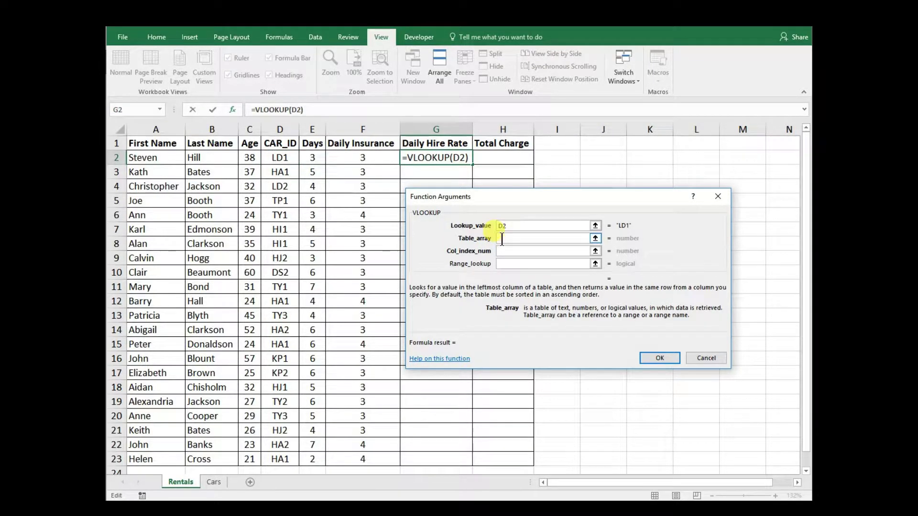
{"action": "left_click", "coordinate": [210, 482]}
{"action": "left_click_drag", "start_coordinate": [137, 152], "coordinate": [316, 457]}
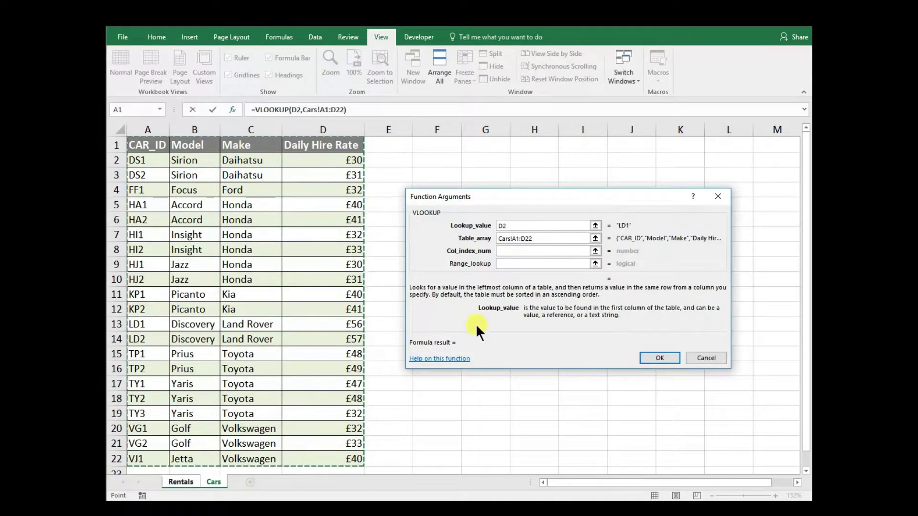
{"action": "left_click", "coordinate": [533, 249]}
{"action": "left_click", "coordinate": [540, 242]}
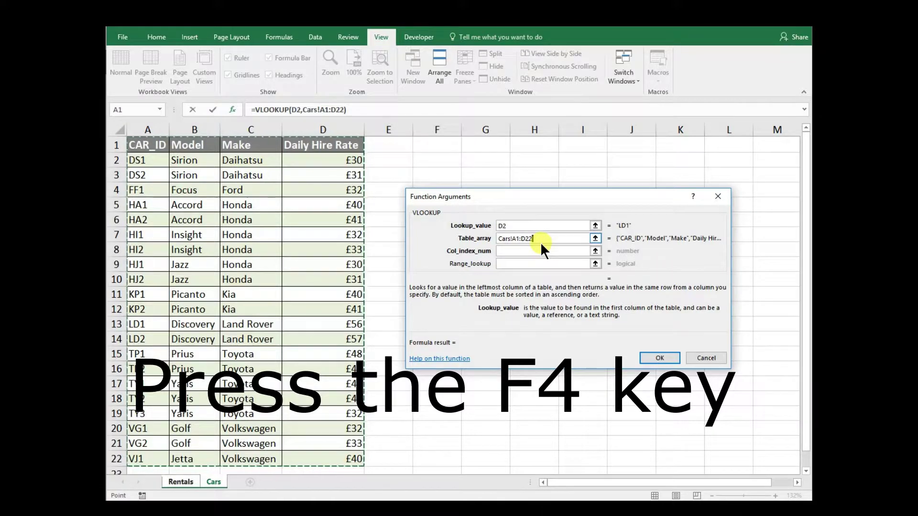
{"action": "key", "text": "F4"}
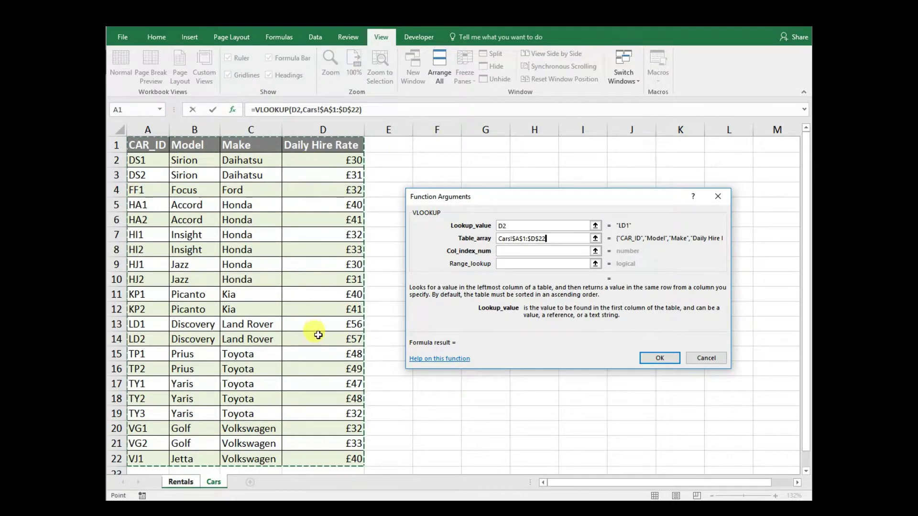
Complete the VLOOKUP with column index 4 and range lookup False, and fill the formula down to G23
{"action": "left_click", "coordinate": [502, 251]}
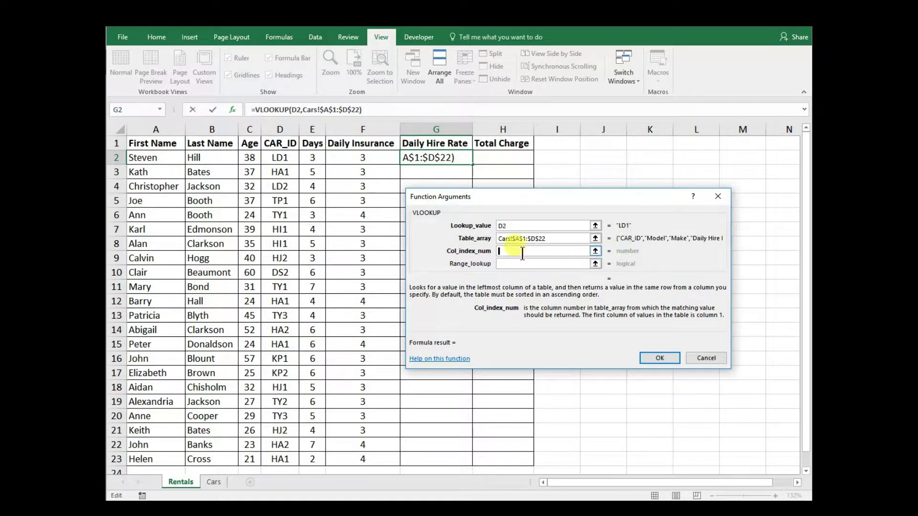
{"action": "type", "text": "4"}
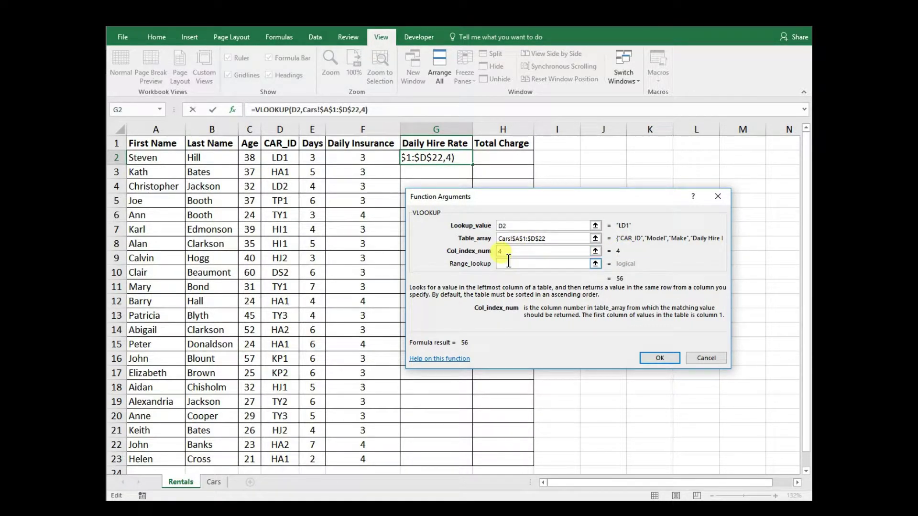
{"action": "left_click", "coordinate": [507, 264]}
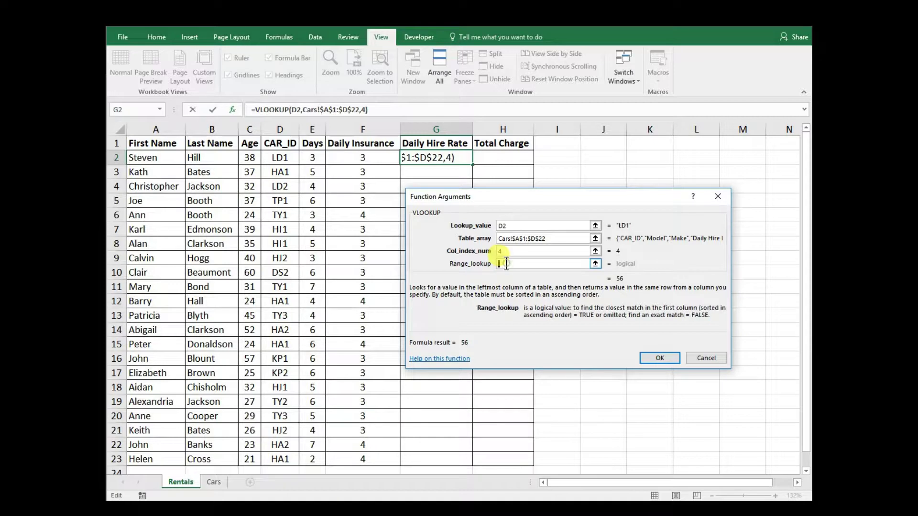
{"action": "type", "text": "False"}
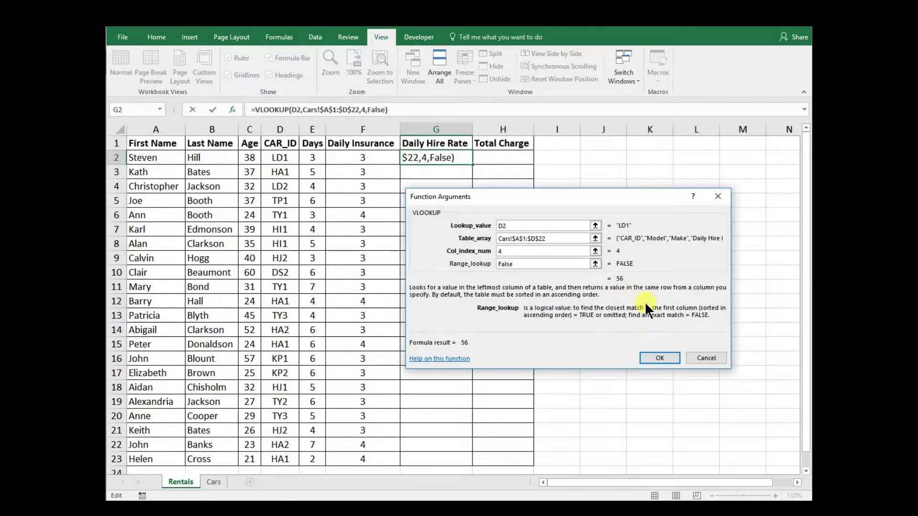
{"action": "left_click", "coordinate": [655, 356]}
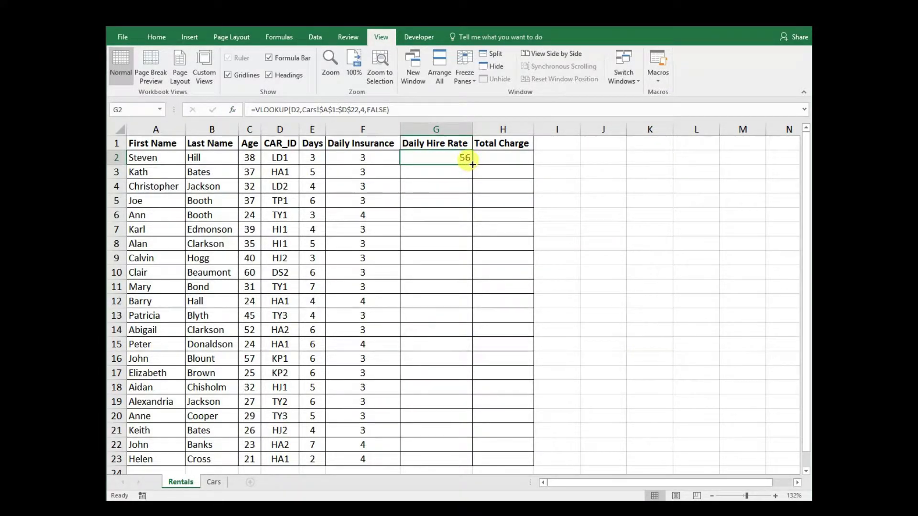
{"action": "left_click_drag", "start_coordinate": [473, 164], "coordinate": [450, 462]}
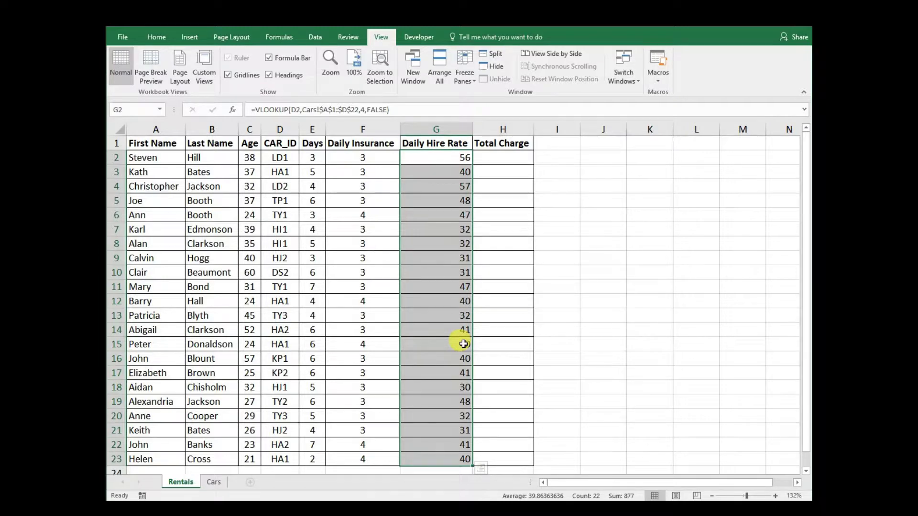
Inspect the copied VLOOKUP formulas in cells G12 and G23 of the Daily Hire Rate column
{"action": "left_click", "coordinate": [462, 300]}
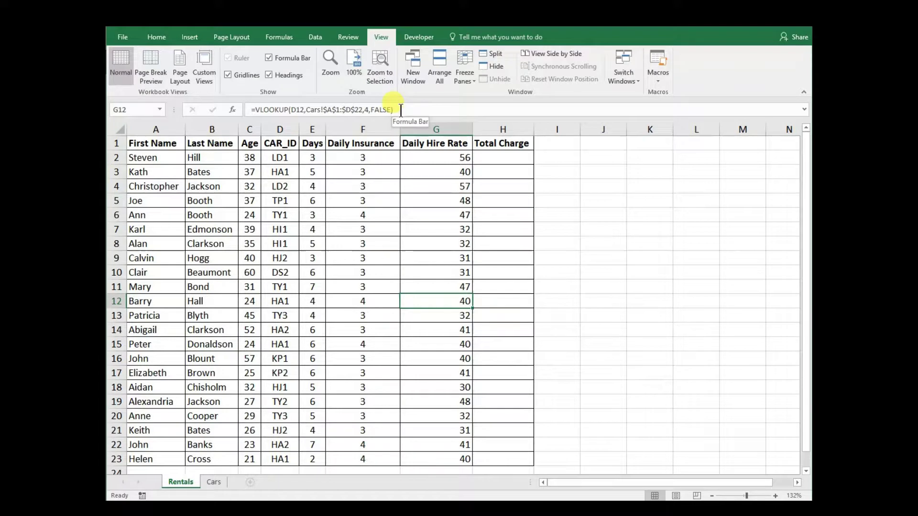
{"action": "left_click", "coordinate": [451, 460]}
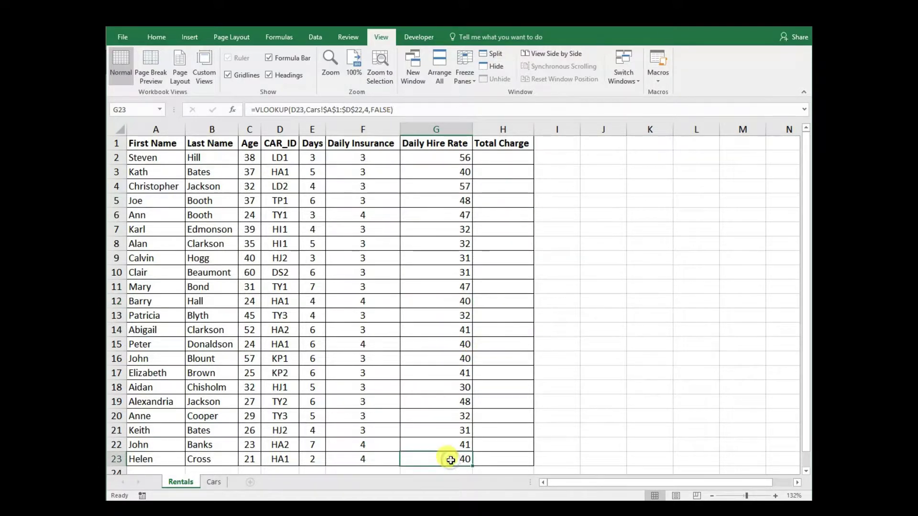
{"action": "left_click", "coordinate": [414, 109]}
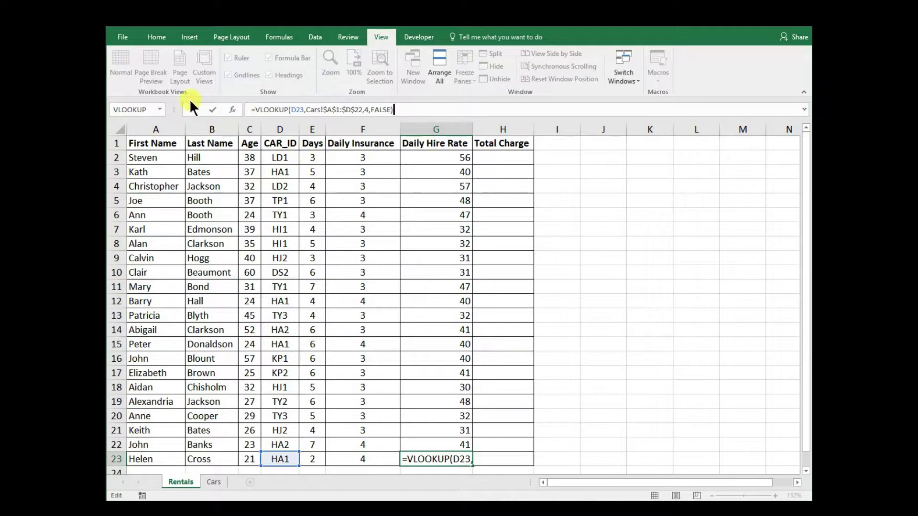
{"action": "key", "text": "ctrl+Return"}
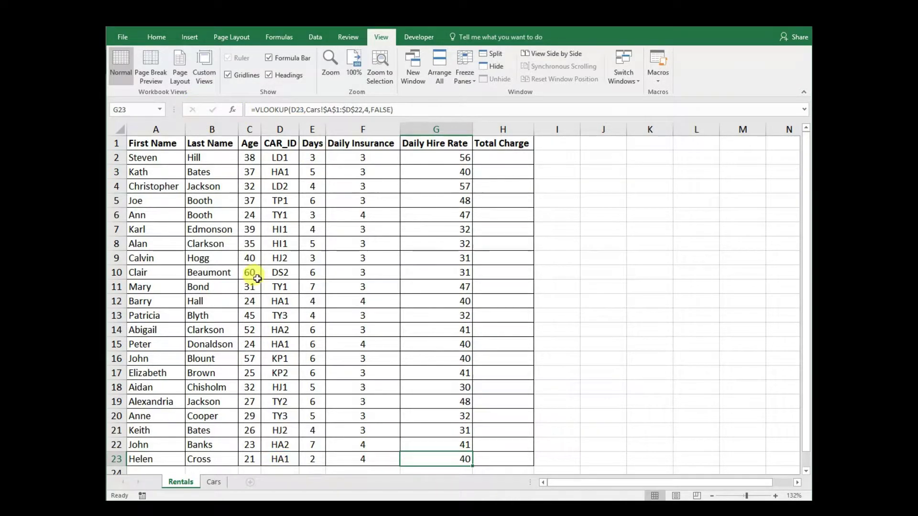
Check the rate returned for car HA1 in Rentals row 23 against its Daily Hire Rate on the Cars worksheet
{"action": "left_click", "coordinate": [281, 460]}
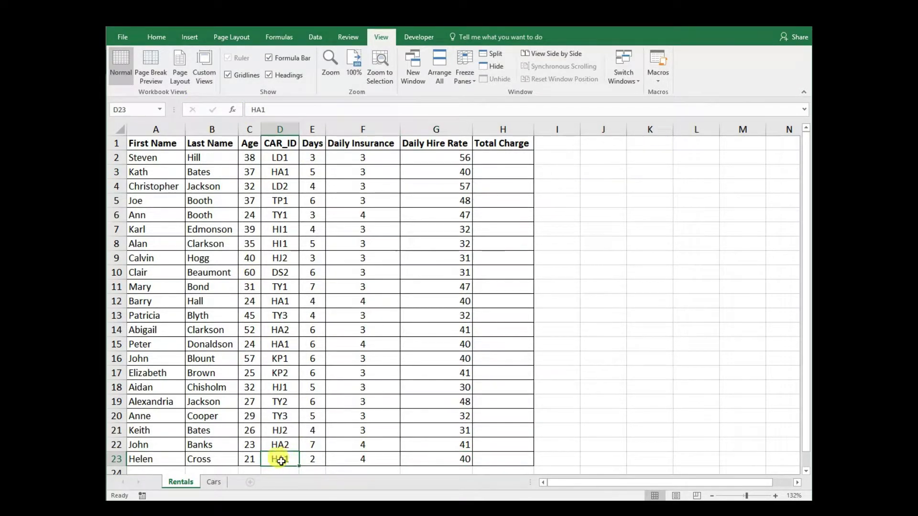
{"action": "left_click", "coordinate": [213, 481]}
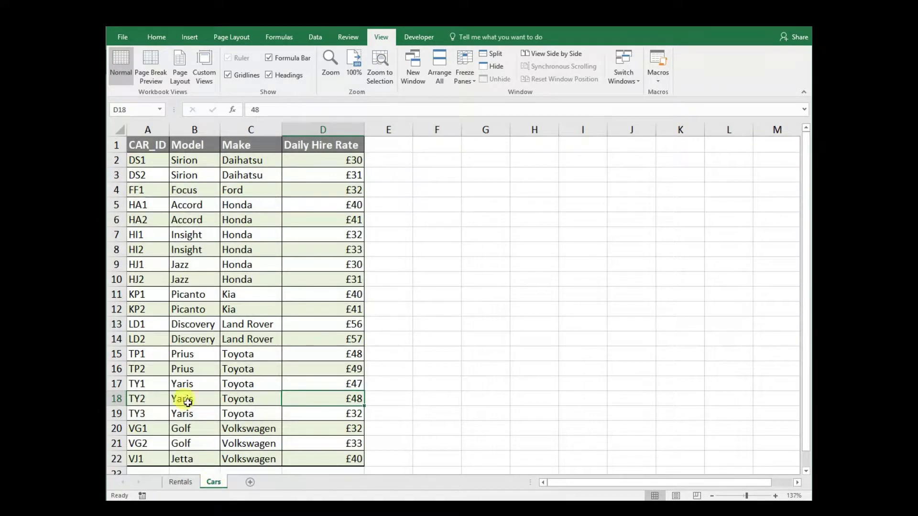
{"action": "left_click", "coordinate": [148, 204]}
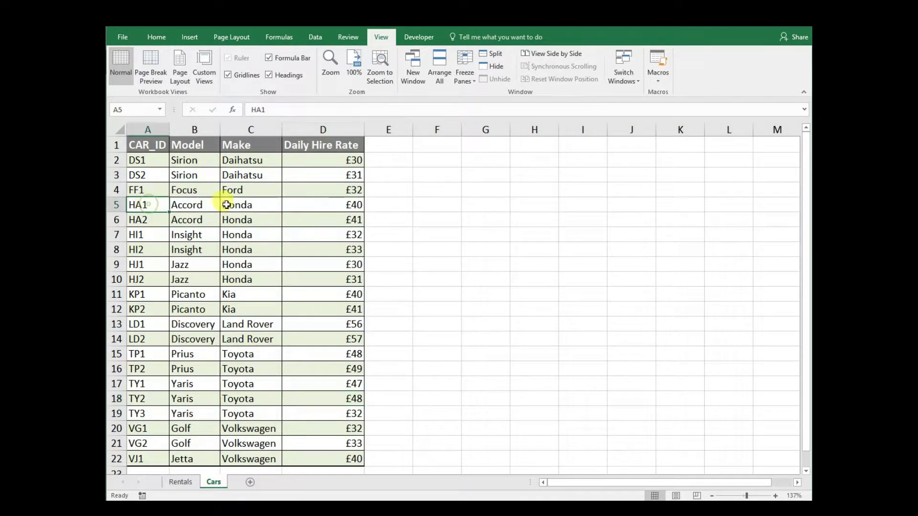
{"action": "left_click", "coordinate": [315, 204]}
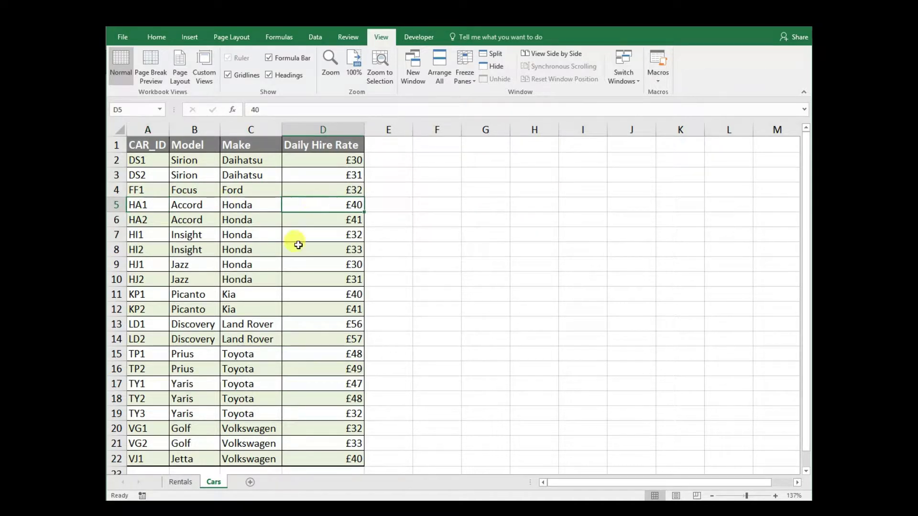
Check the rate returned for car TY3 in Rentals row 13 against its Daily Hire Rate on the Cars worksheet
{"action": "left_click", "coordinate": [180, 479]}
{"action": "left_click", "coordinate": [277, 315]}
{"action": "left_click", "coordinate": [430, 320]}
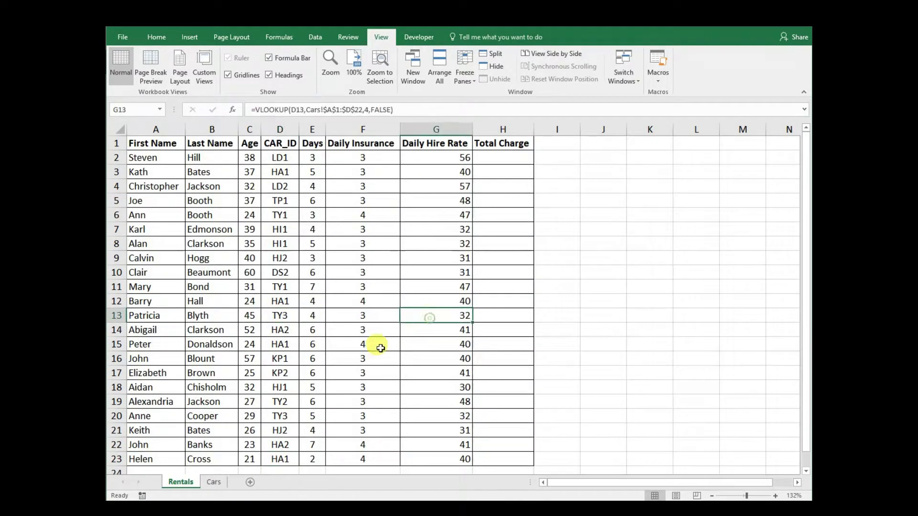
{"action": "left_click", "coordinate": [217, 481]}
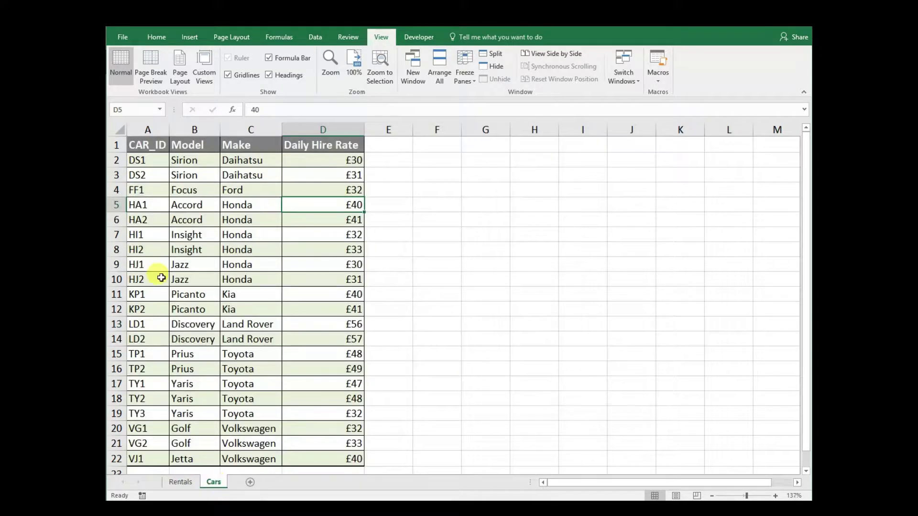
{"action": "left_click", "coordinate": [144, 412]}
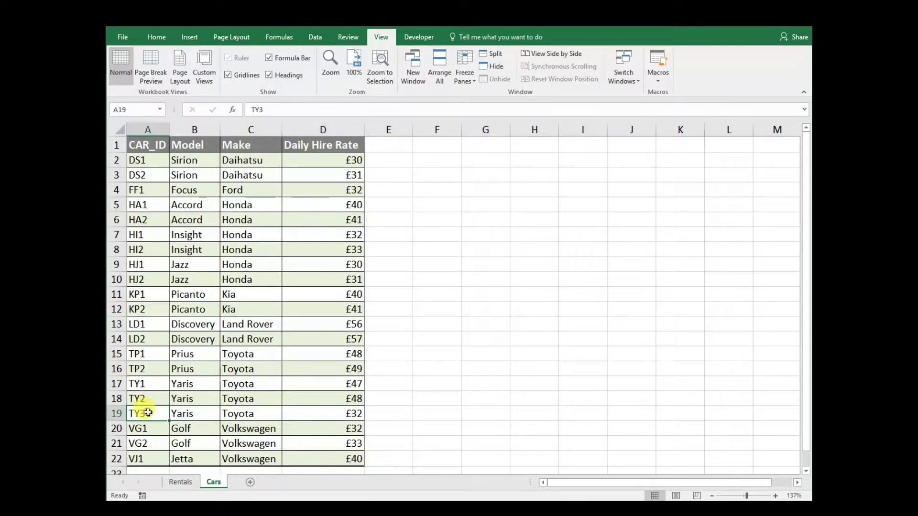
{"action": "left_click", "coordinate": [318, 415]}
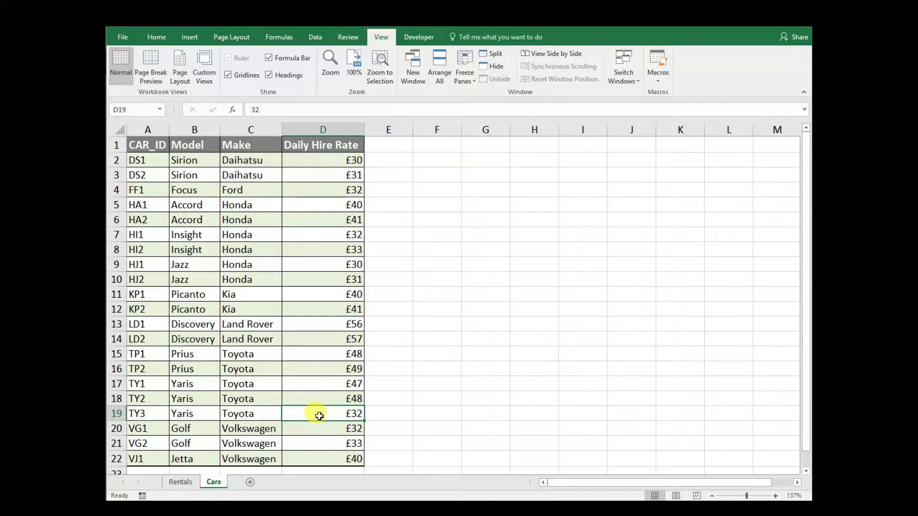
Clear the Daily Hire Rate formulas from G2:G23 on the Rentals worksheet
{"action": "left_click", "coordinate": [181, 483]}
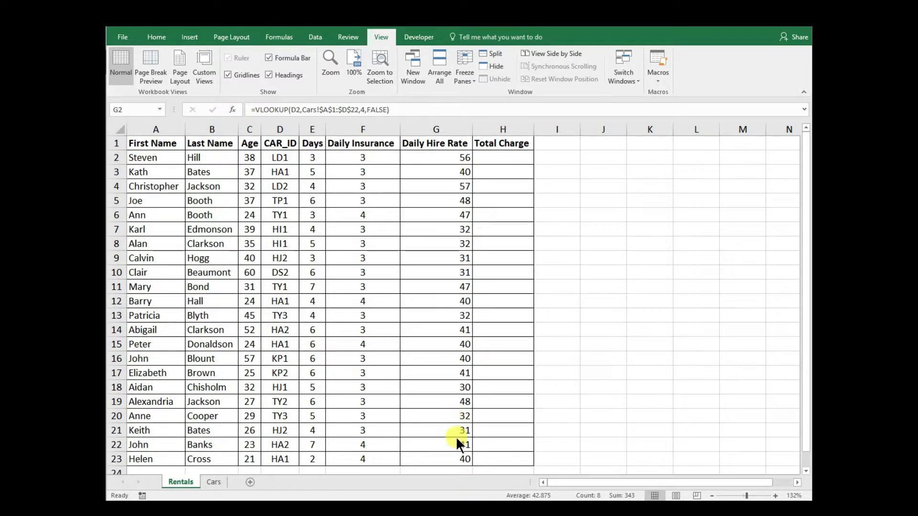
{"action": "left_click", "coordinate": [456, 458]}
{"action": "left_click_drag", "start_coordinate": [457, 459], "coordinate": [462, 160]}
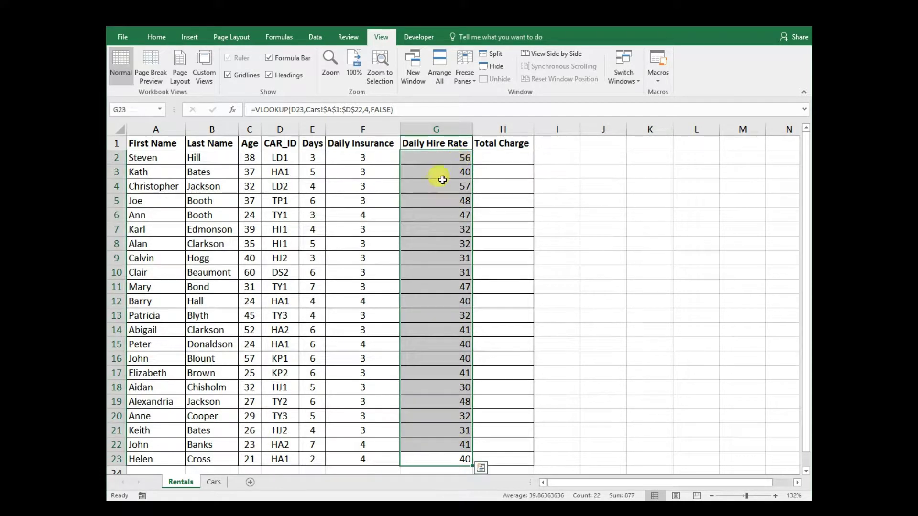
{"action": "key", "text": "Delete"}
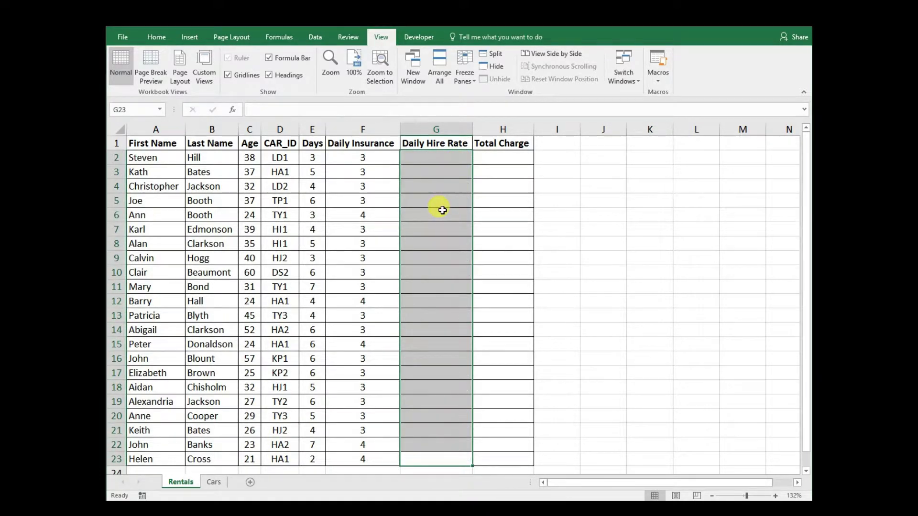
Insert a VLOOKUP function in cell G2 of the Rentals worksheet with D2 as the lookup value
{"action": "key", "text": "Down"}
{"action": "key", "text": "Up"}
{"action": "key", "text": "Up"}
{"action": "key", "text": "Up"}
{"action": "key", "text": "Up"}
{"action": "key", "text": "Up"}
{"action": "key", "text": "Up"}
{"action": "key", "text": "Up"}
{"action": "key", "text": "Up"}
{"action": "key", "text": "Up"}
{"action": "key", "text": "Up"}
{"action": "key", "text": "Up"}
{"action": "key", "text": "Up"}
{"action": "key", "text": "Up"}
{"action": "key", "text": "Up"}
{"action": "key", "text": "Up"}
{"action": "key", "text": "Up"}
{"action": "key", "text": "Up"}
{"action": "key", "text": "Up"}
{"action": "key", "text": "Up"}
{"action": "key", "text": "Up"}
{"action": "key", "text": "Up"}
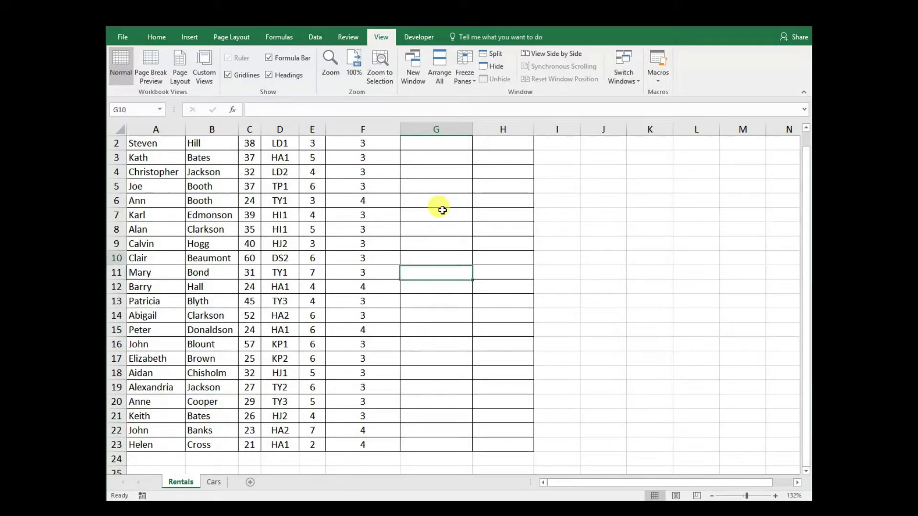
{"action": "key", "text": "Down"}
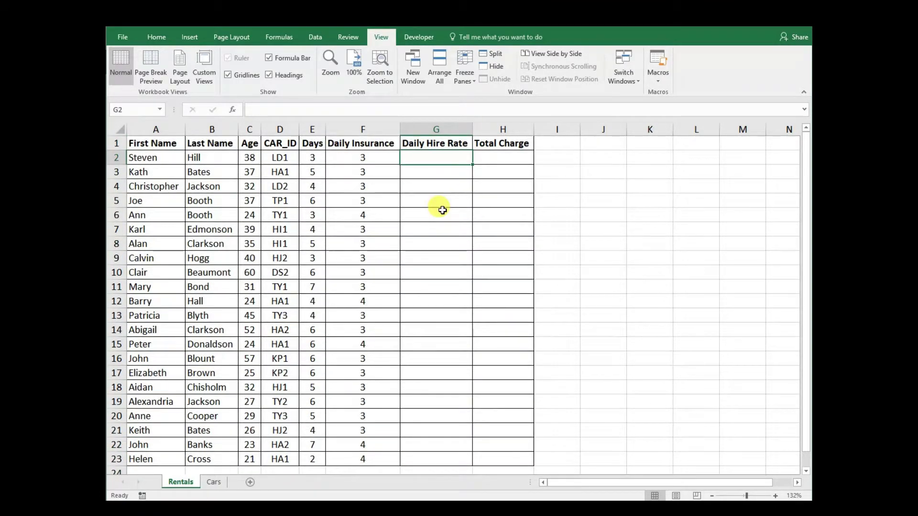
{"action": "left_click", "coordinate": [233, 110]}
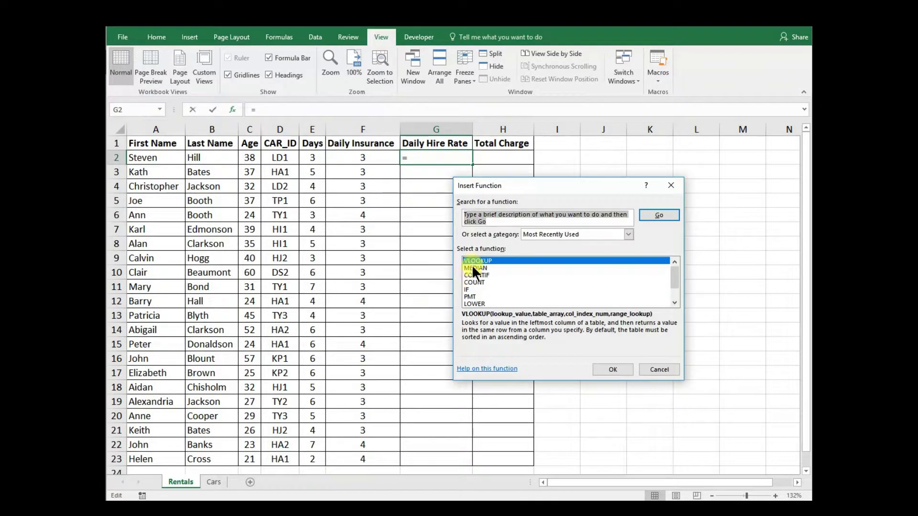
{"action": "double_click", "coordinate": [473, 261]}
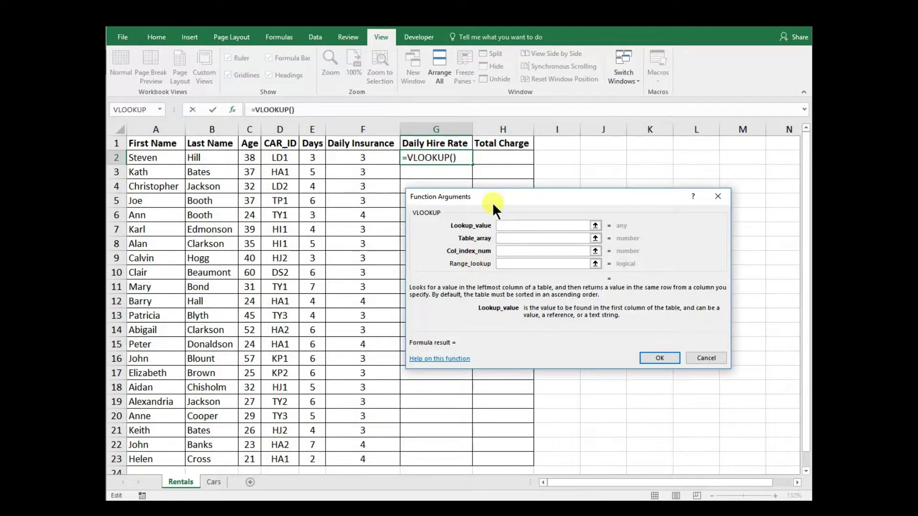
{"action": "left_click", "coordinate": [279, 157]}
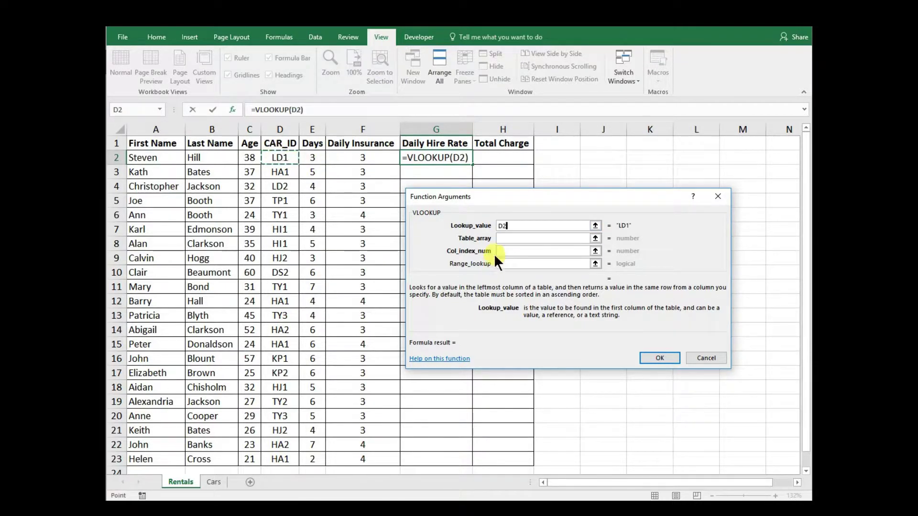
Set the VLOOKUP table array to the absolute range $A$1:$D$22 on the Cars worksheet
{"action": "left_click", "coordinate": [502, 239]}
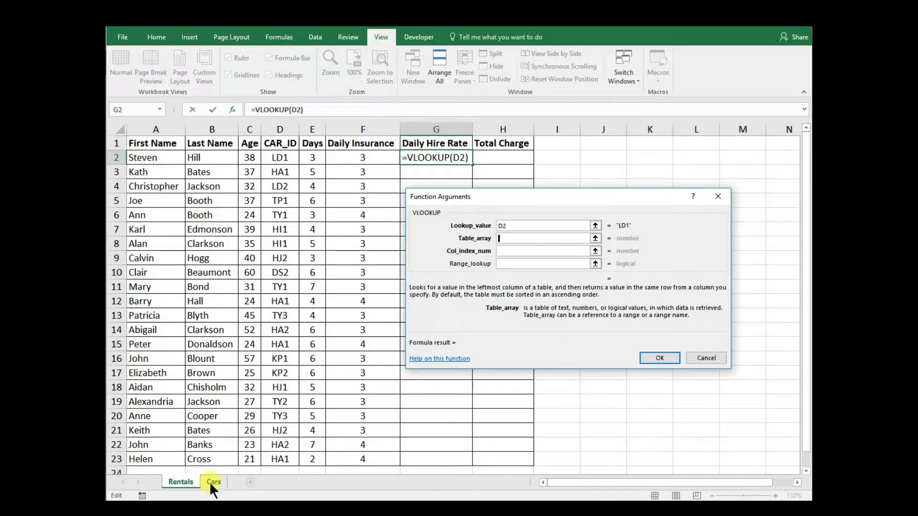
{"action": "left_click", "coordinate": [213, 482]}
{"action": "left_click_drag", "start_coordinate": [138, 145], "coordinate": [312, 460]}
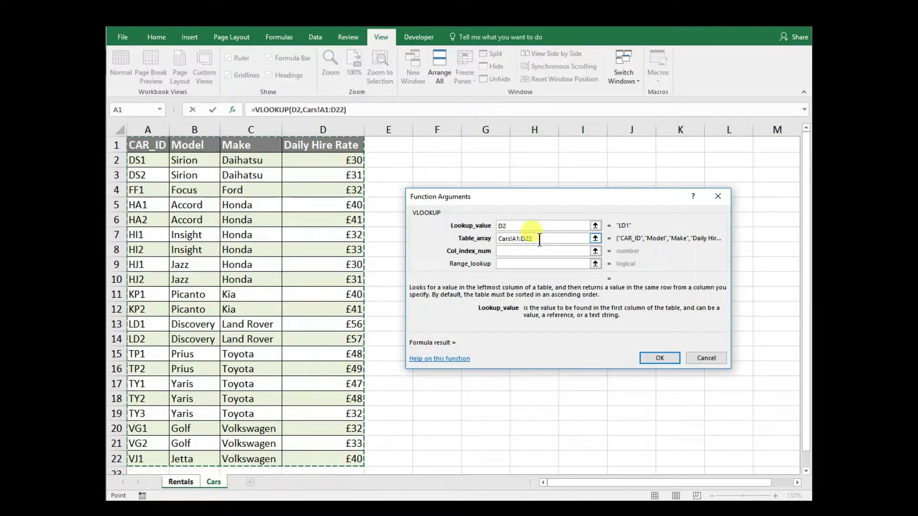
{"action": "key", "text": "F4"}
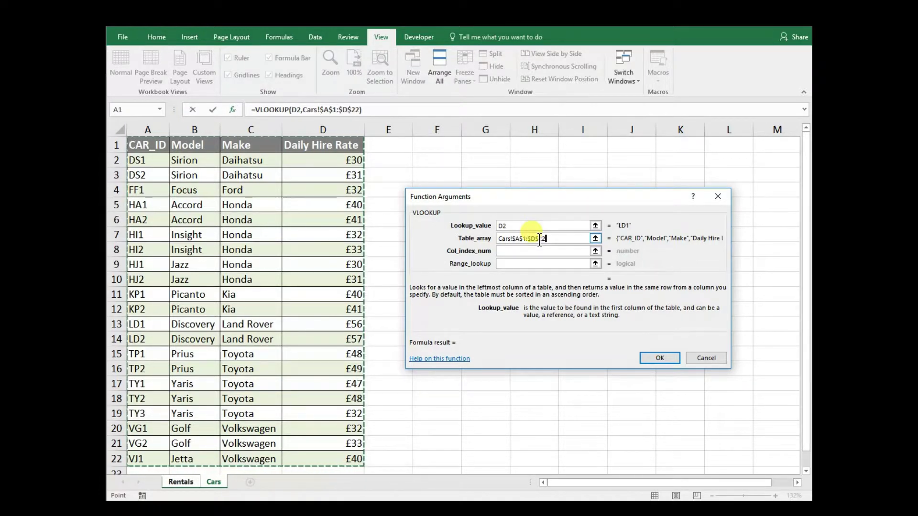
Complete the VLOOKUP with column index 4 and range lookup False, and copy the formula down to G23
{"action": "left_click", "coordinate": [529, 253]}
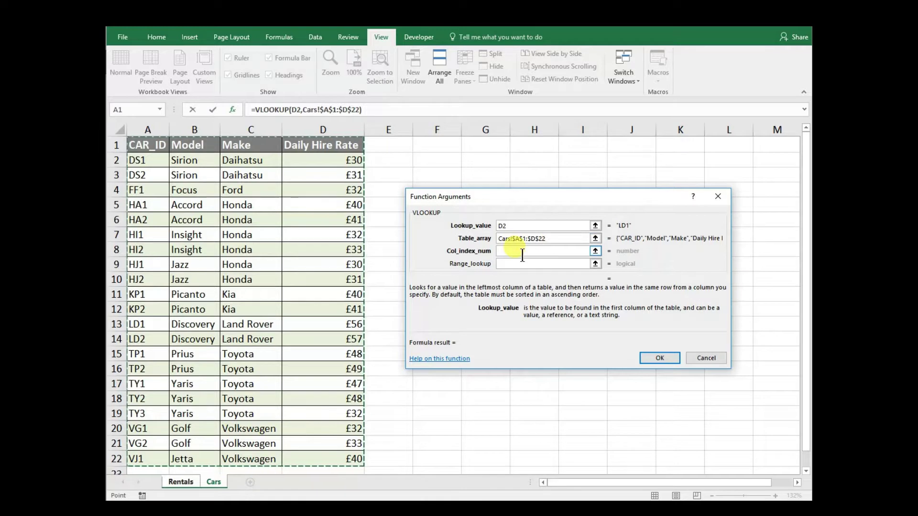
{"action": "left_click", "coordinate": [505, 251]}
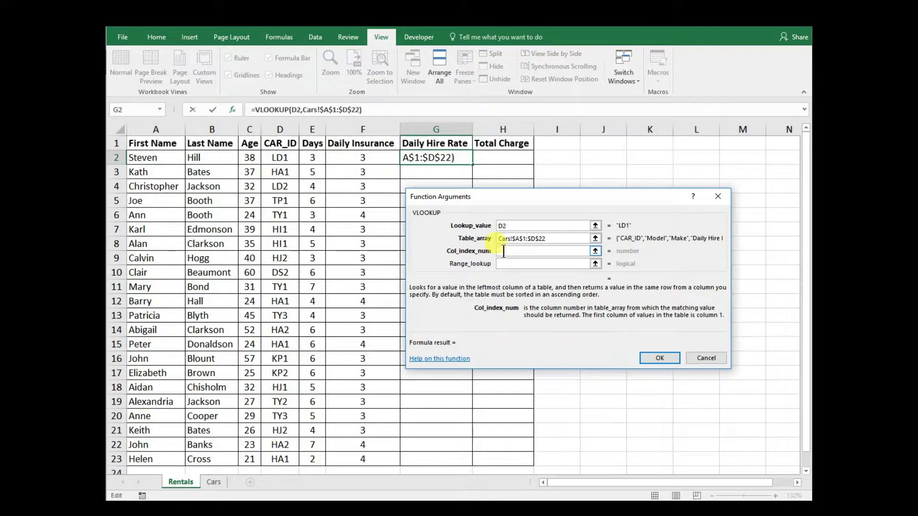
{"action": "type", "text": "4"}
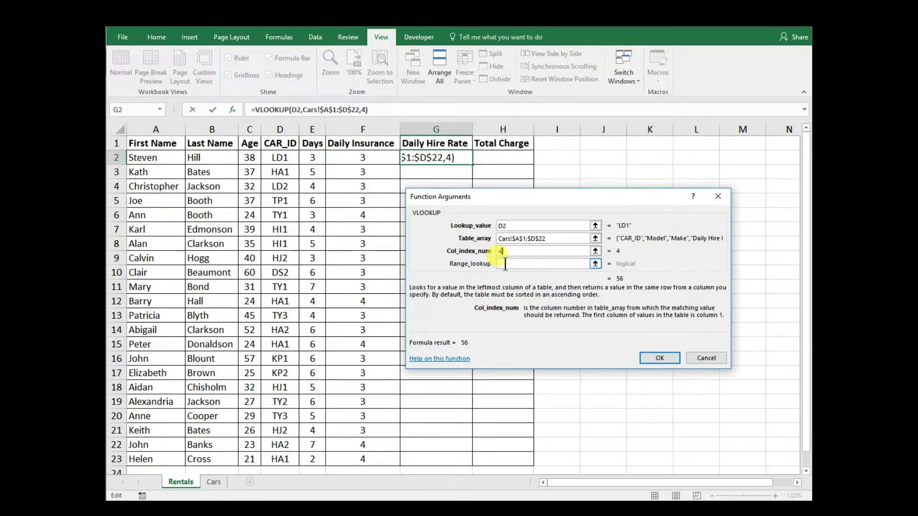
{"action": "left_click", "coordinate": [505, 264]}
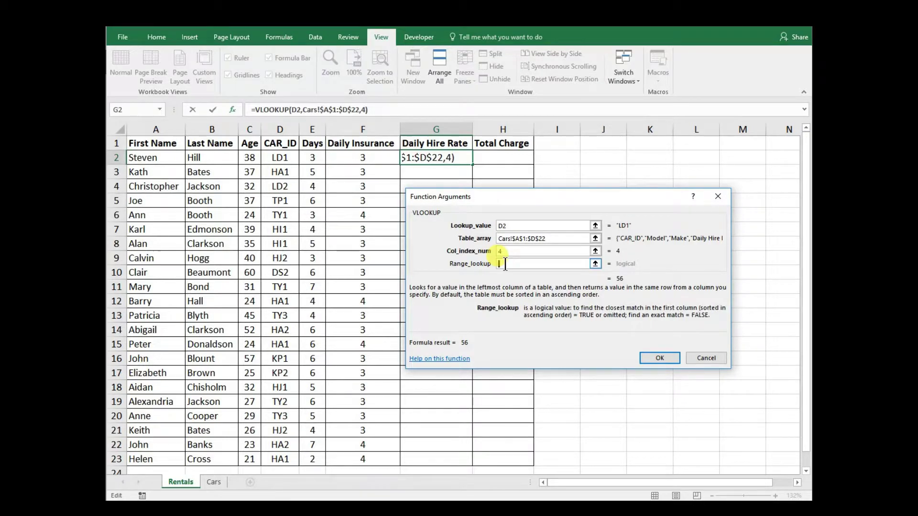
{"action": "type", "text": "False"}
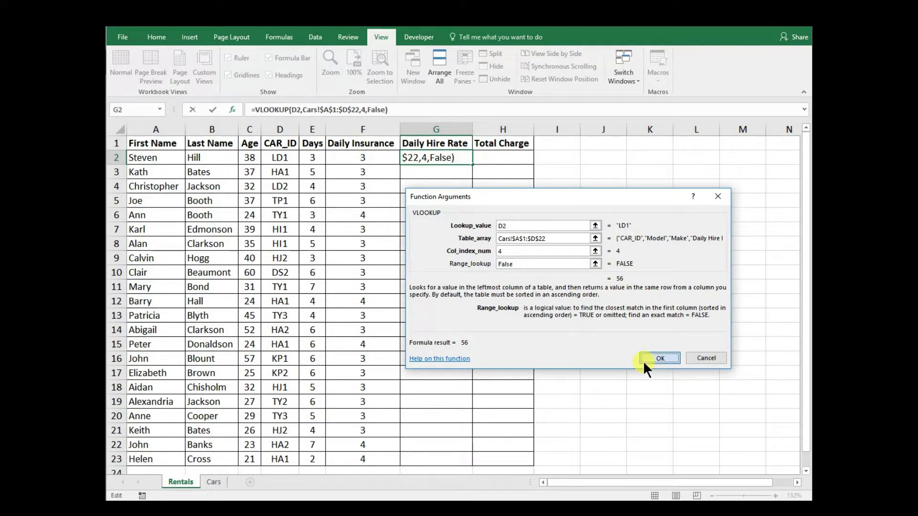
{"action": "left_click", "coordinate": [659, 359]}
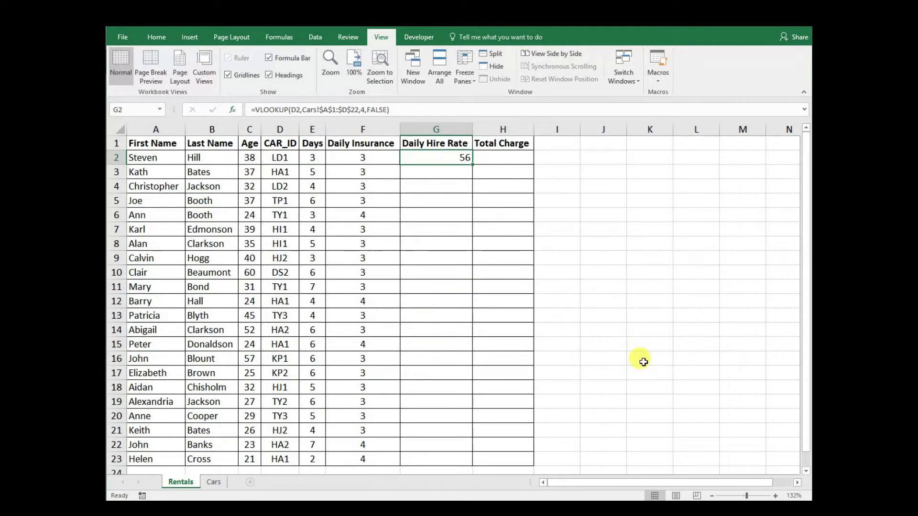
{"action": "double_click", "coordinate": [472, 163]}
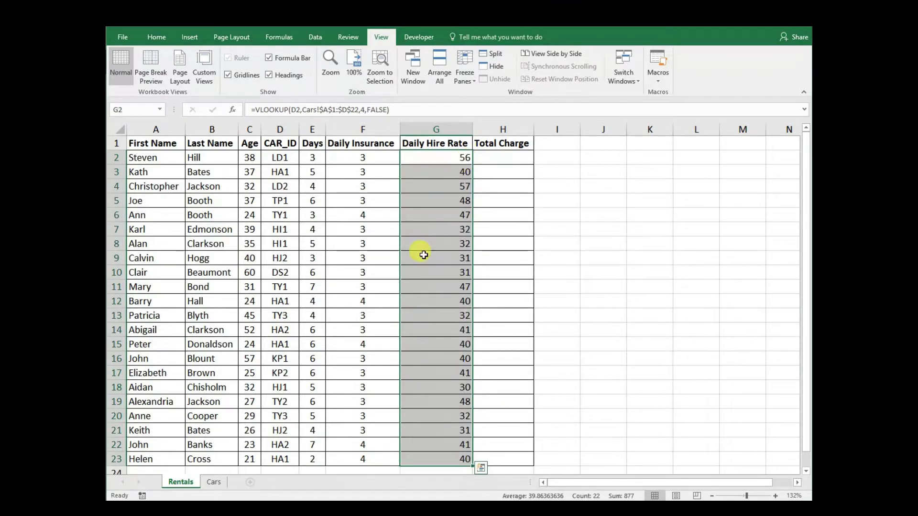
Compare the rate for car TY3 in Rentals row 13 with its Daily Hire Rate on the Cars worksheet
{"action": "left_click", "coordinate": [453, 320]}
{"action": "left_click", "coordinate": [286, 316]}
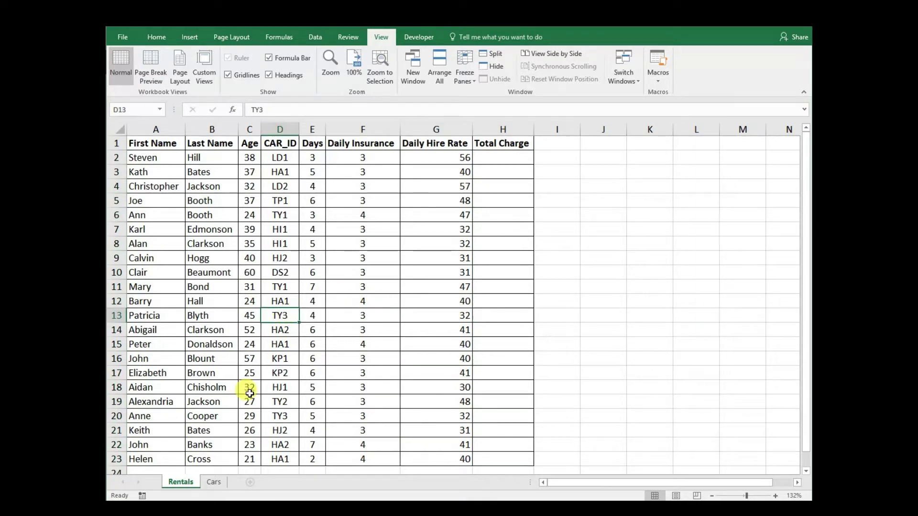
{"action": "left_click", "coordinate": [216, 483]}
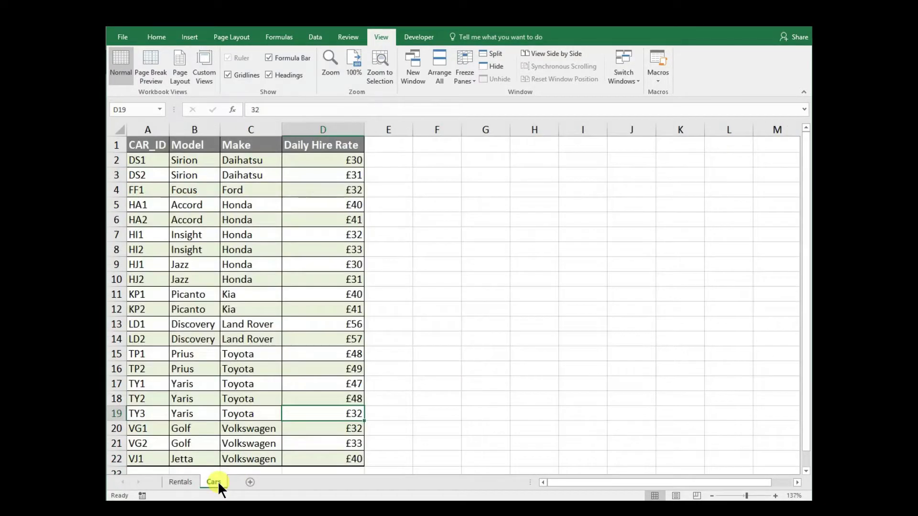
{"action": "left_click", "coordinate": [151, 412]}
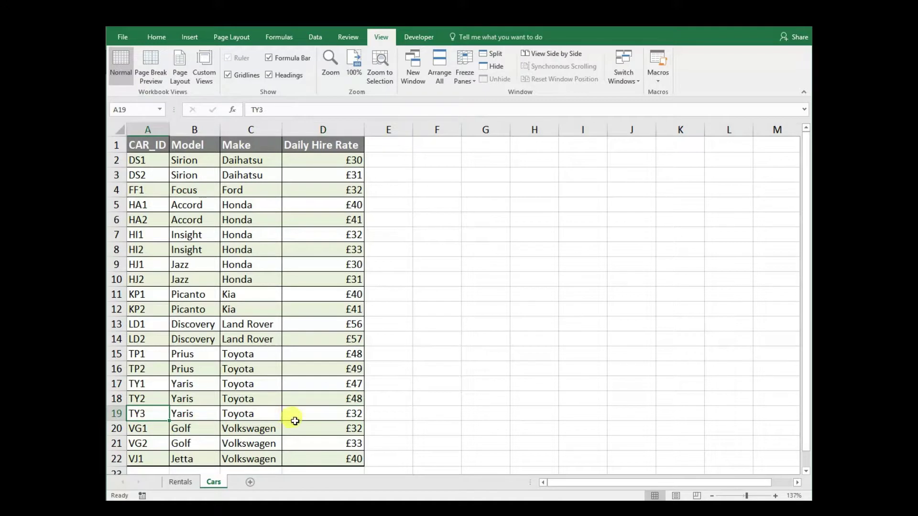
{"action": "left_click", "coordinate": [311, 411]}
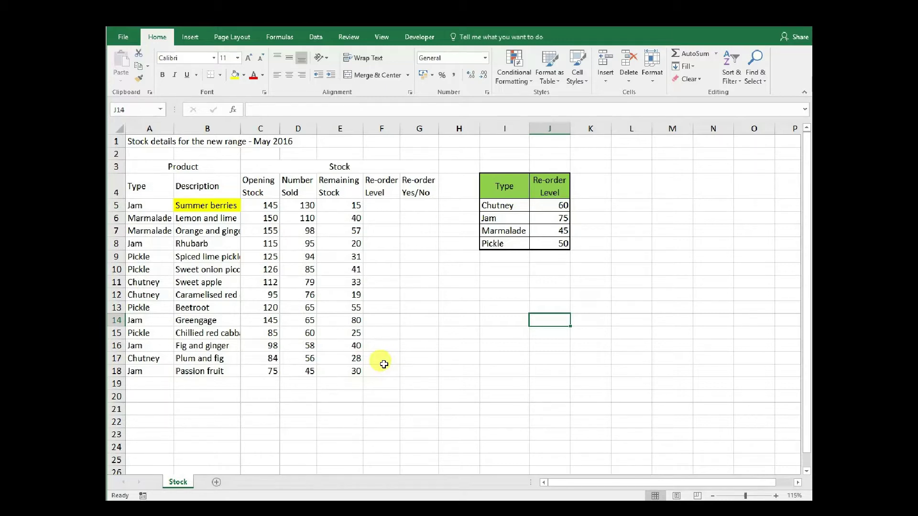
Switch to the question paper PDF in the browser and read task (c) about using a lookup function
{"action": "left_click_drag", "start_coordinate": [231, 361], "coordinate": [392, 361]}
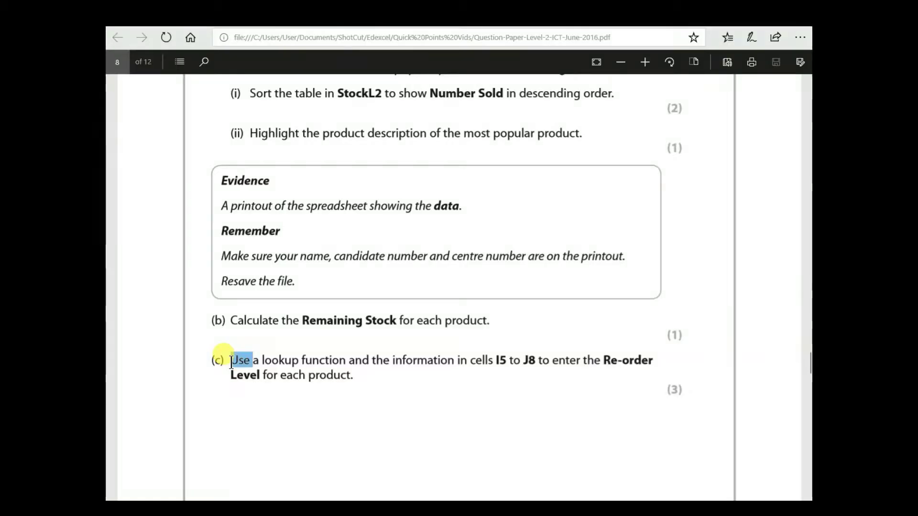
{"action": "key", "text": "ctrl+shift+Right"}
{"action": "key", "text": "ctrl+shift+Right"}
{"action": "key", "text": "ctrl+shift+Right"}
{"action": "key", "text": "ctrl+shift+Right"}
{"action": "key", "text": "ctrl+shift+Right"}
{"action": "key", "text": "ctrl+shift+Right"}
{"action": "key", "text": "ctrl+shift+Right"}
{"action": "key", "text": "ctrl+shift+Right"}
{"action": "key", "text": "ctrl+shift+Right"}
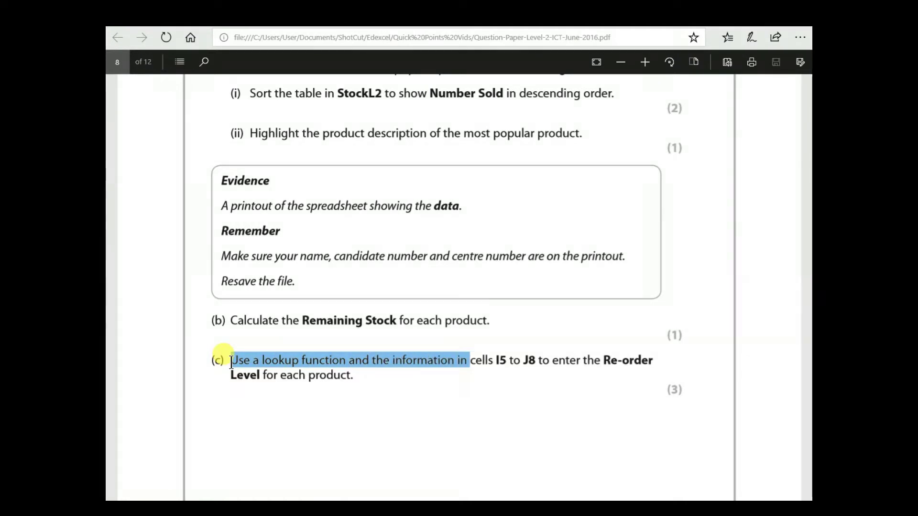
{"action": "key", "text": "ctrl+shift+Right"}
{"action": "key", "text": "ctrl+shift+Right"}
{"action": "key", "text": "ctrl+shift+Right"}
{"action": "key", "text": "ctrl+shift+Right"}
{"action": "key", "text": "ctrl+shift+Right"}
{"action": "key", "text": "ctrl+shift+Right"}
{"action": "key", "text": "ctrl+shift+Right"}
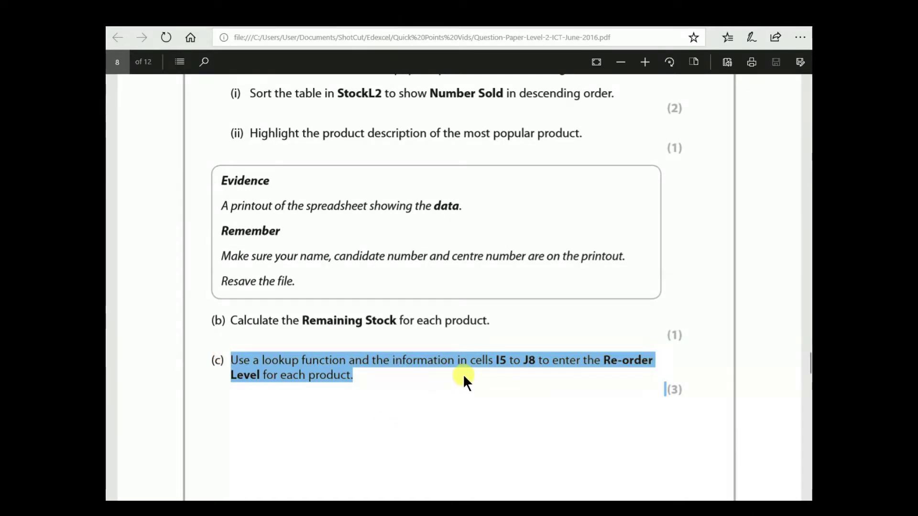
Examine the cell range I5 to J8 and the Re-order Level requirement for each product in task (c)
{"action": "left_click", "coordinate": [496, 363]}
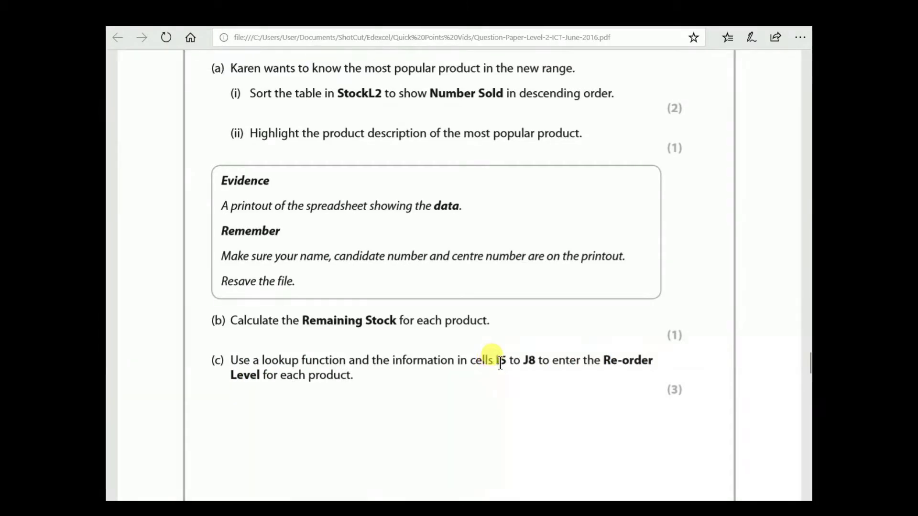
{"action": "left_click_drag", "start_coordinate": [497, 364], "coordinate": [533, 363]}
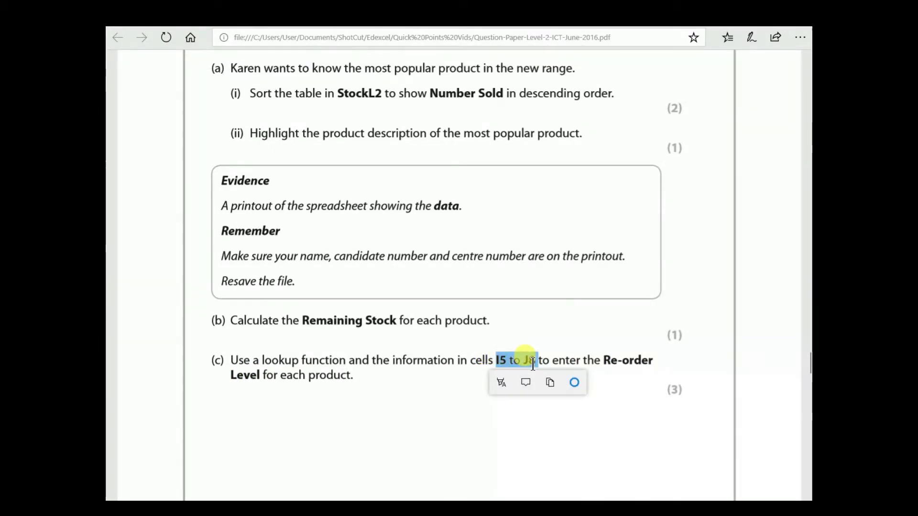
{"action": "left_click_drag", "start_coordinate": [604, 362], "coordinate": [246, 378]}
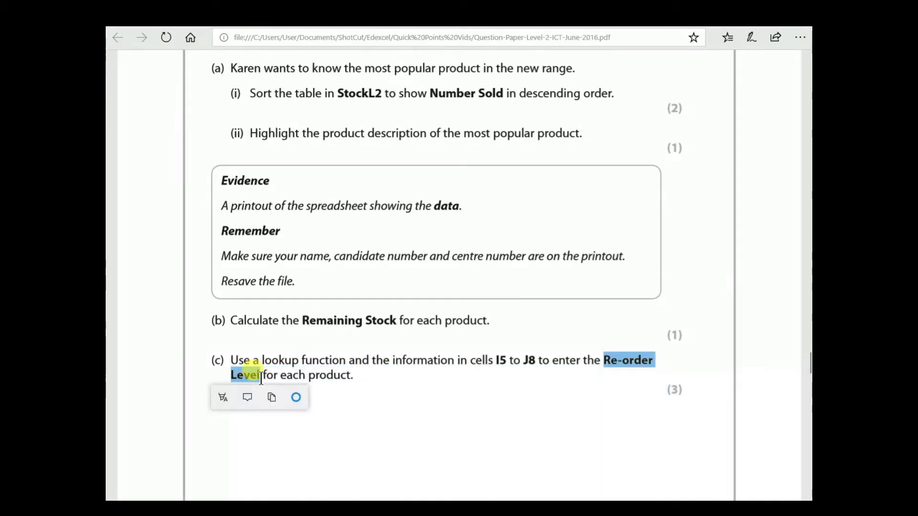
{"action": "left_click", "coordinate": [308, 375]}
{"action": "left_click_drag", "start_coordinate": [308, 376], "coordinate": [353, 377]}
Switch back to the Stock worksheet in Excel and examine the Type and Re-order Level lookup table in I4:J8
{"action": "key", "text": "alt+Tab"}
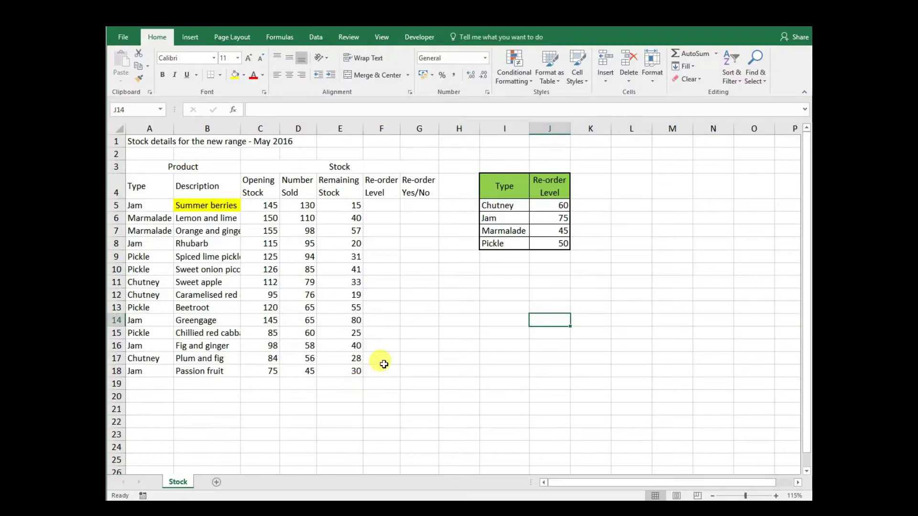
{"action": "left_click", "coordinate": [382, 206]}
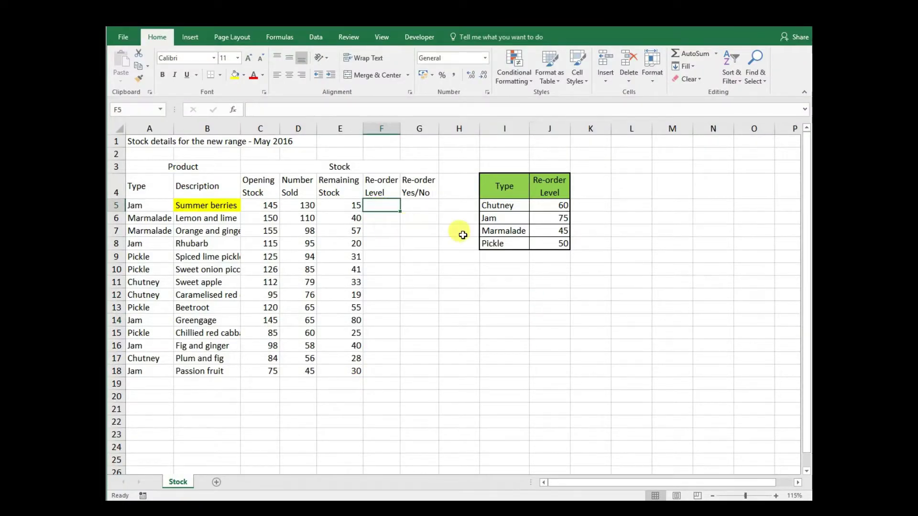
{"action": "left_click_drag", "start_coordinate": [495, 180], "coordinate": [538, 246]}
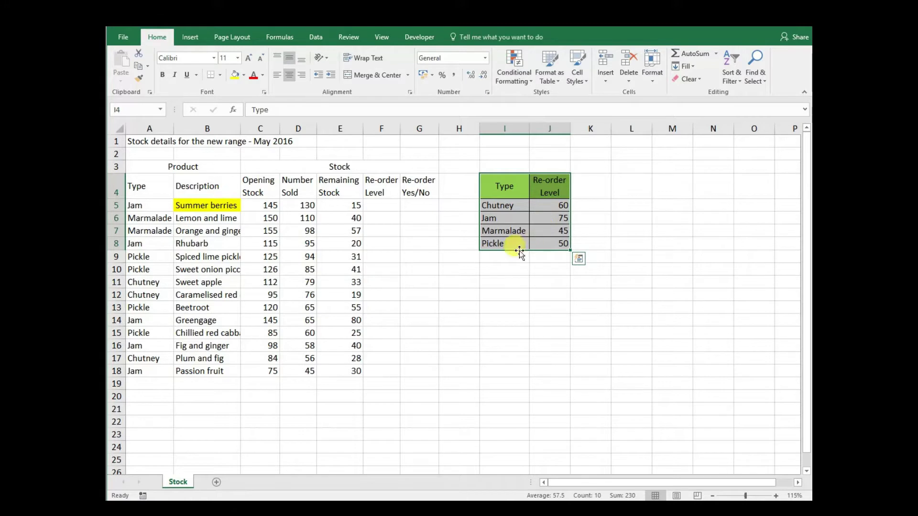
{"action": "left_click", "coordinate": [491, 278]}
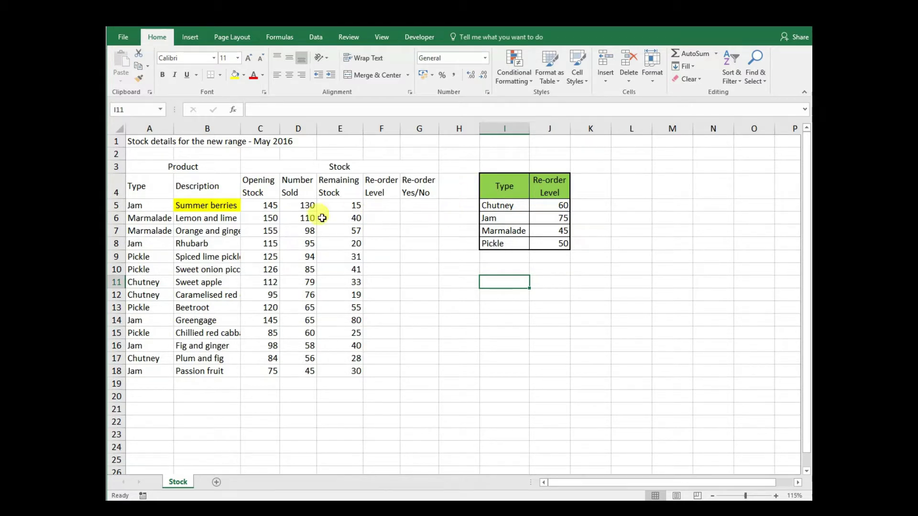
Compare the Product Type and Description headings with the lookup table's Type column to identify the matching field
{"action": "left_click", "coordinate": [171, 164]}
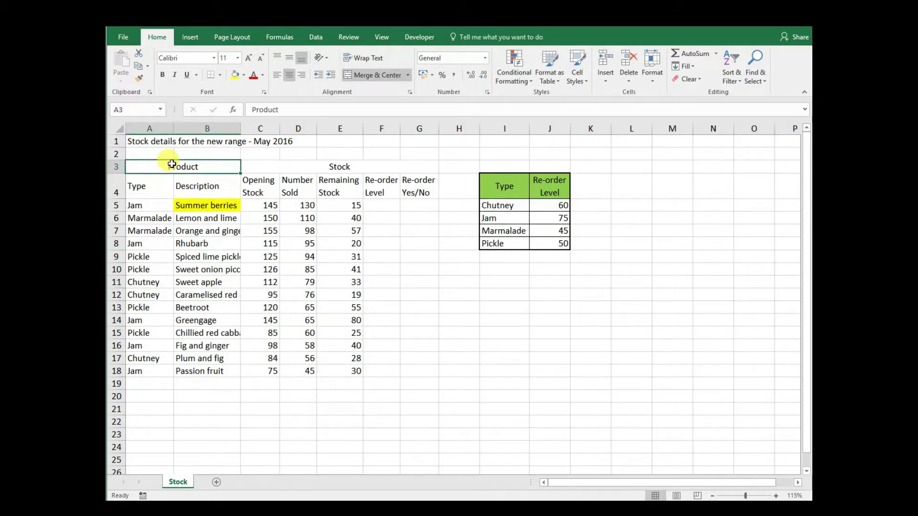
{"action": "left_click", "coordinate": [373, 186]}
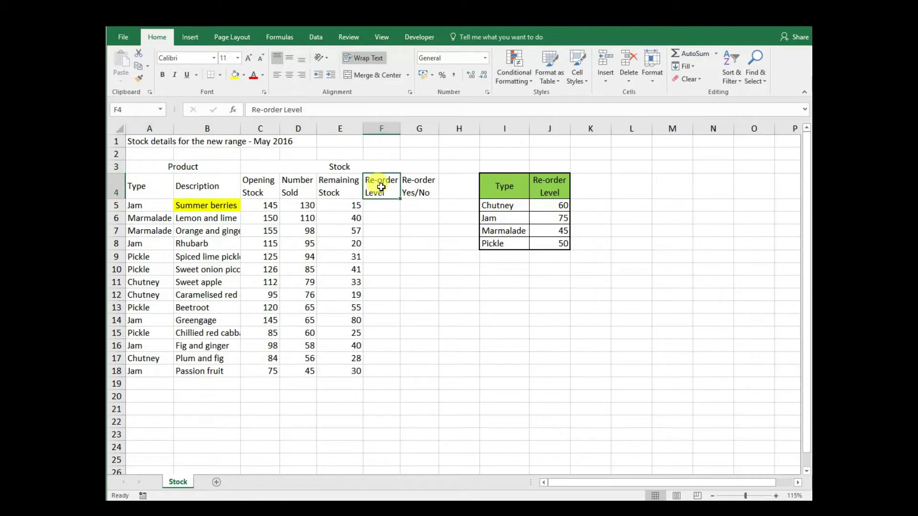
{"action": "left_click", "coordinate": [222, 168]}
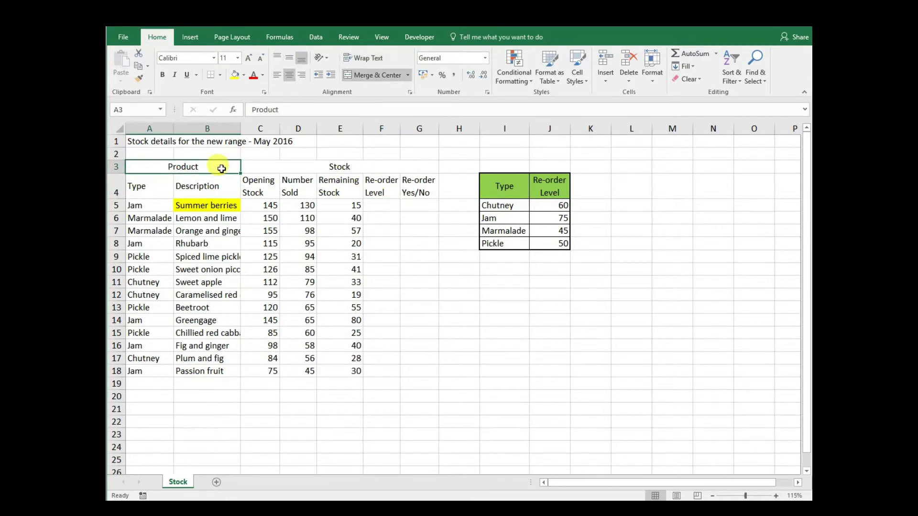
{"action": "left_click", "coordinate": [154, 186]}
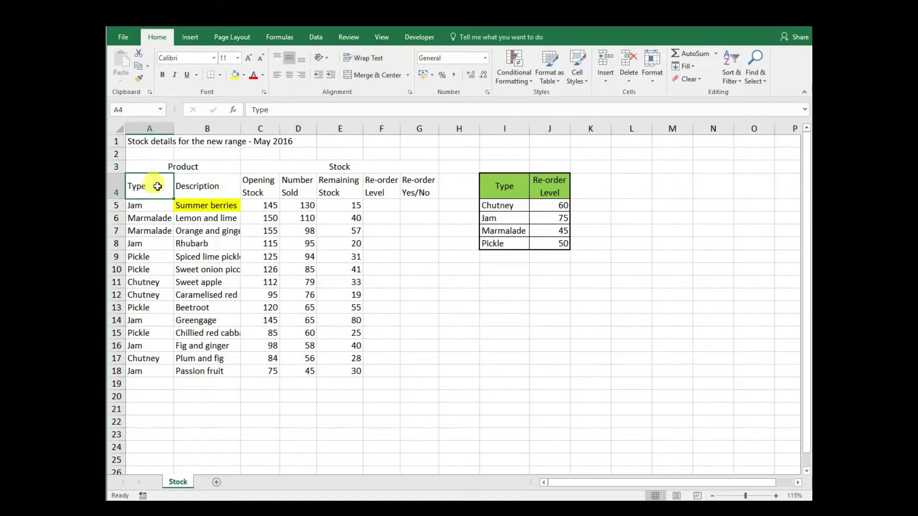
{"action": "left_click", "coordinate": [195, 190]}
{"action": "left_click", "coordinate": [146, 186]}
{"action": "left_click", "coordinate": [191, 190]}
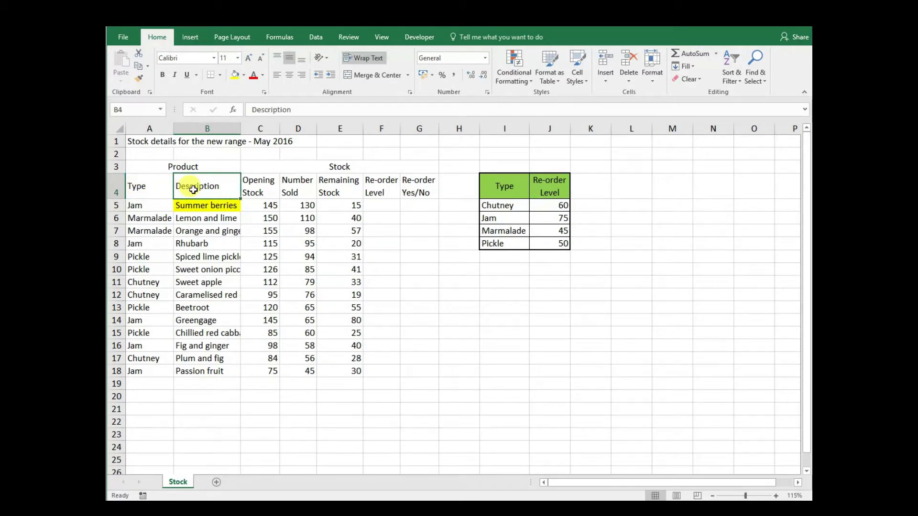
{"action": "left_click_drag", "start_coordinate": [482, 192], "coordinate": [498, 240]}
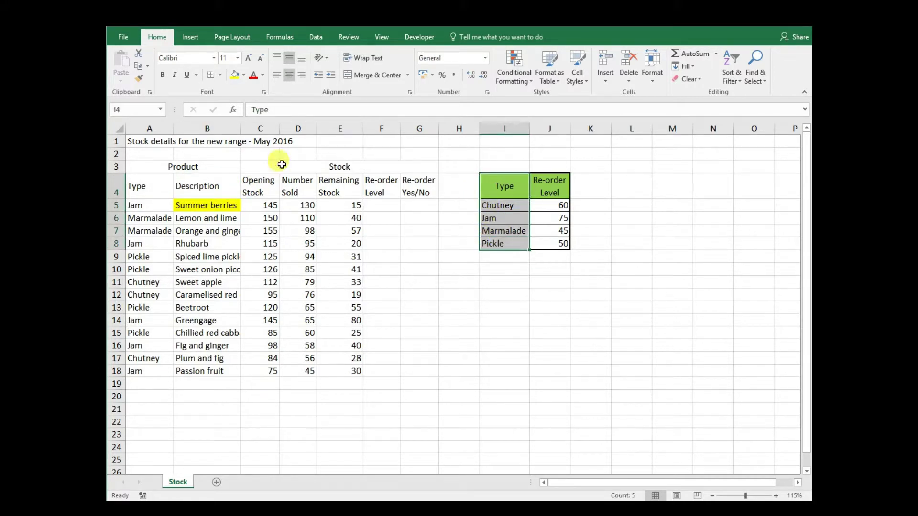
Check the product Type column A4:A18 and insert a VLOOKUP function in F5 with A5 as the lookup value
{"action": "left_click_drag", "start_coordinate": [144, 189], "coordinate": [142, 373]}
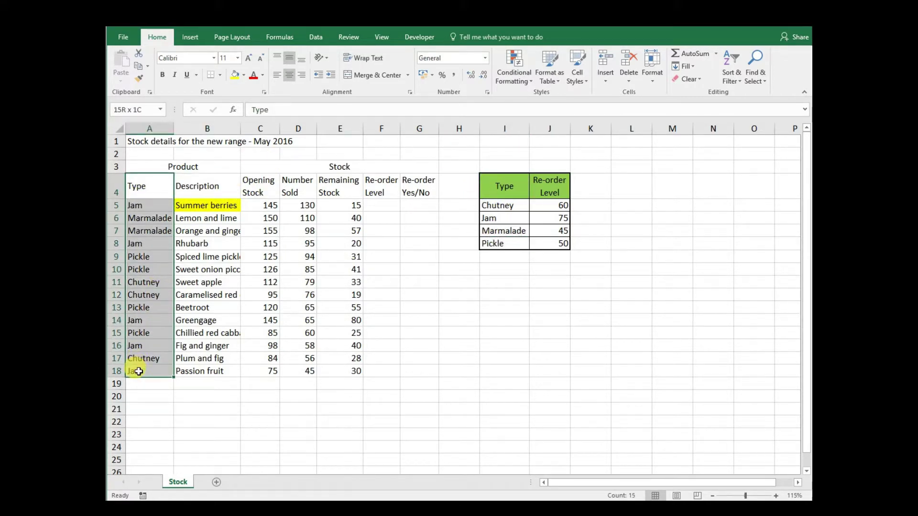
{"action": "left_click", "coordinate": [150, 206]}
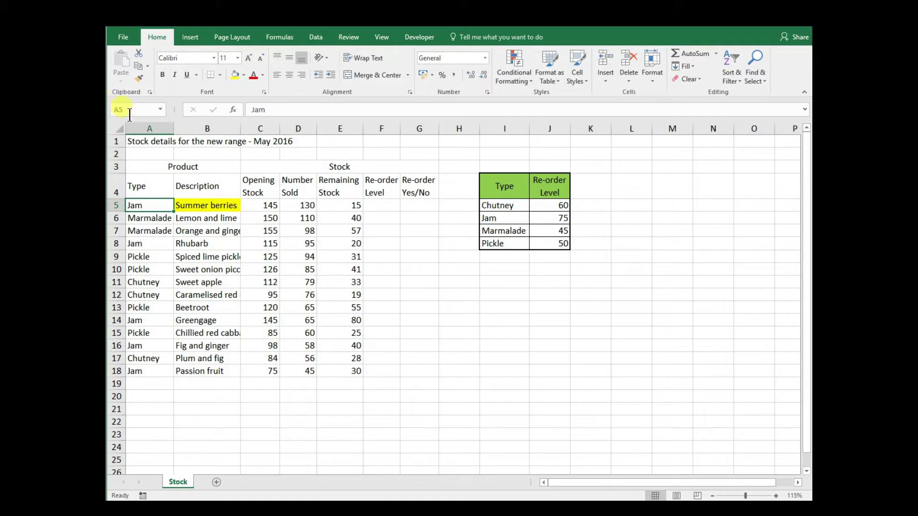
{"action": "left_click", "coordinate": [385, 208]}
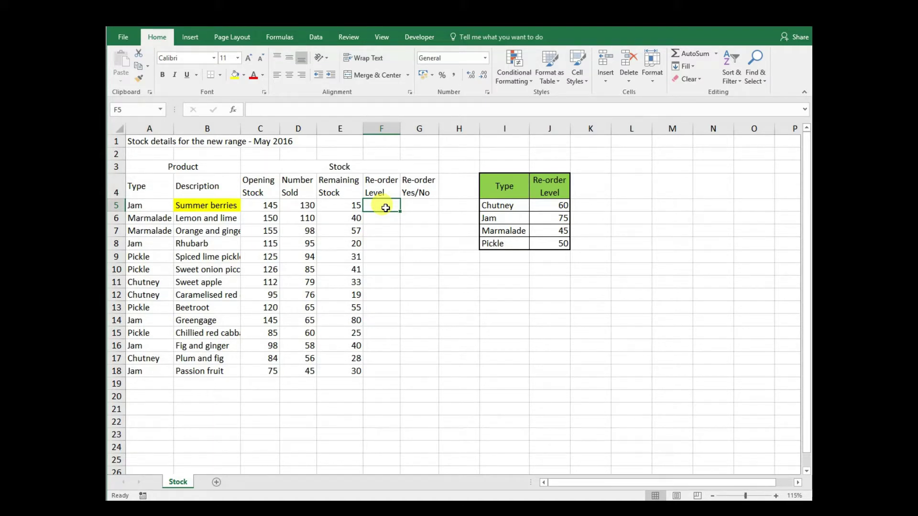
{"action": "left_click", "coordinate": [233, 110]}
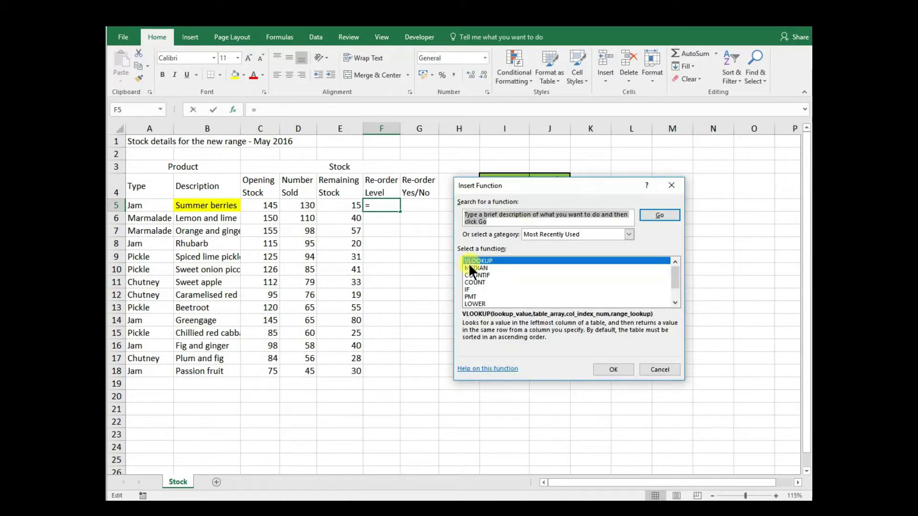
{"action": "double_click", "coordinate": [474, 260]}
{"action": "left_click_drag", "start_coordinate": [486, 204], "coordinate": [468, 286]}
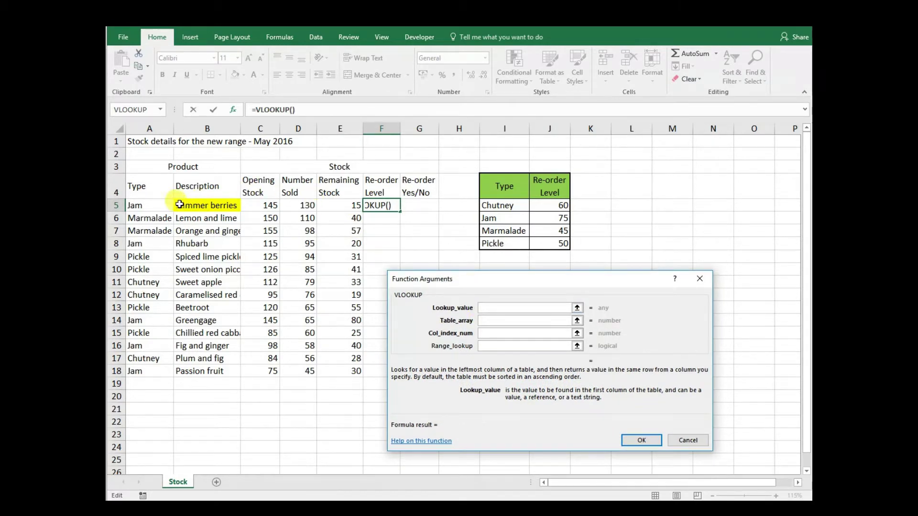
{"action": "left_click", "coordinate": [158, 206]}
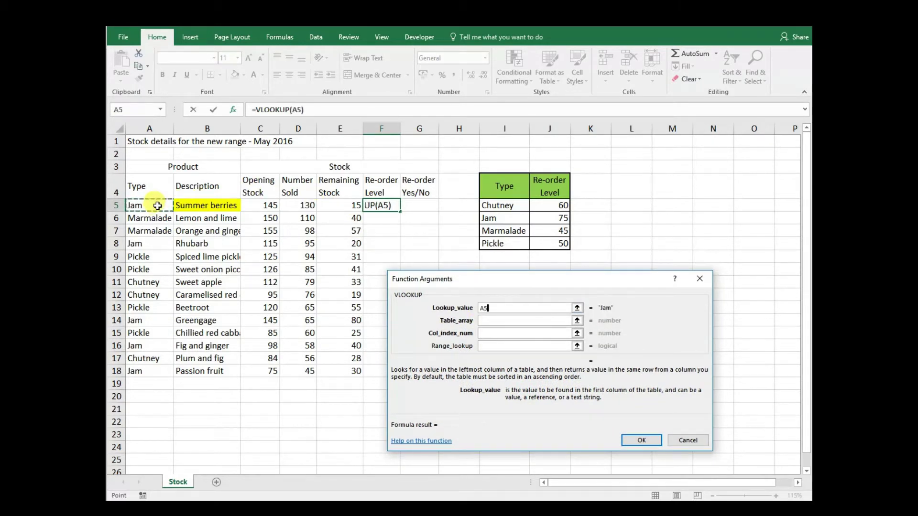
Set the VLOOKUP's table array to the lookup table as the absolute range $I$4:$J$8
{"action": "left_click", "coordinate": [492, 321]}
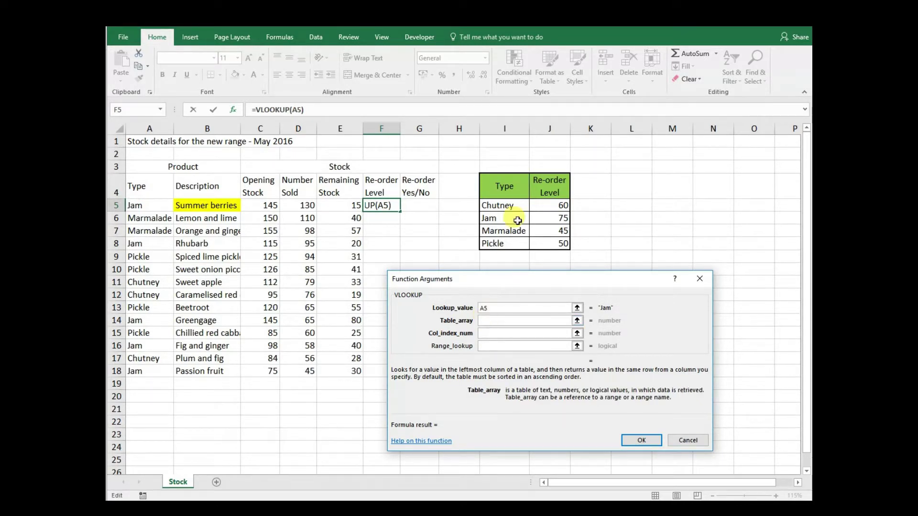
{"action": "left_click_drag", "start_coordinate": [500, 181], "coordinate": [560, 246]}
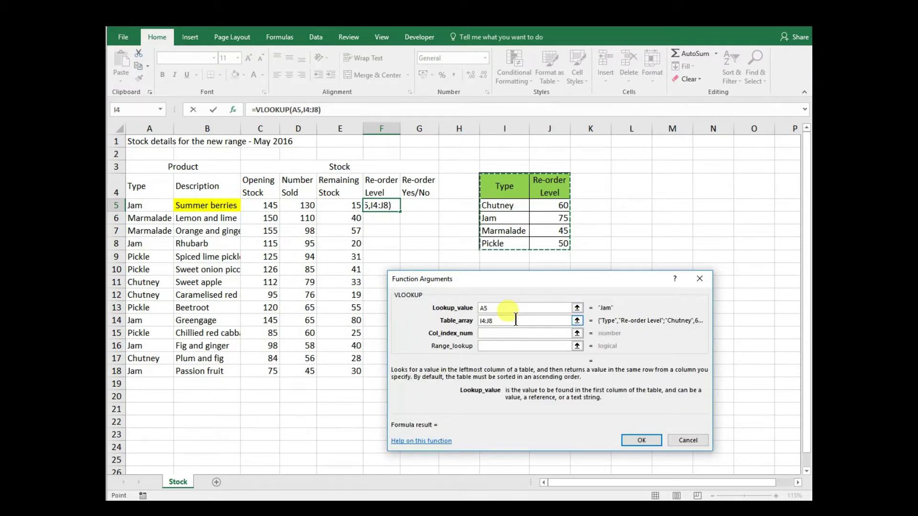
{"action": "key", "text": "F4"}
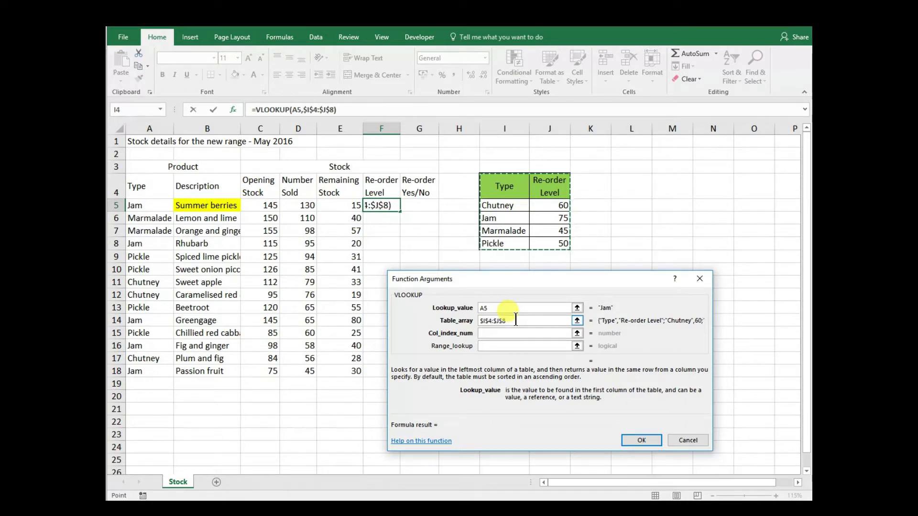
Complete the VLOOKUP with column index 2 and range lookup False, and fill it from F5 down to F18
{"action": "left_click", "coordinate": [487, 333]}
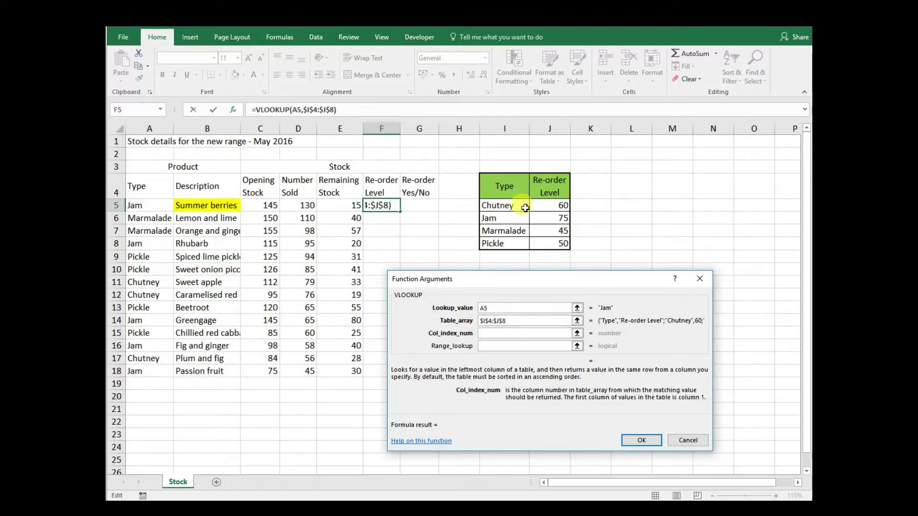
{"action": "type", "text": "2"}
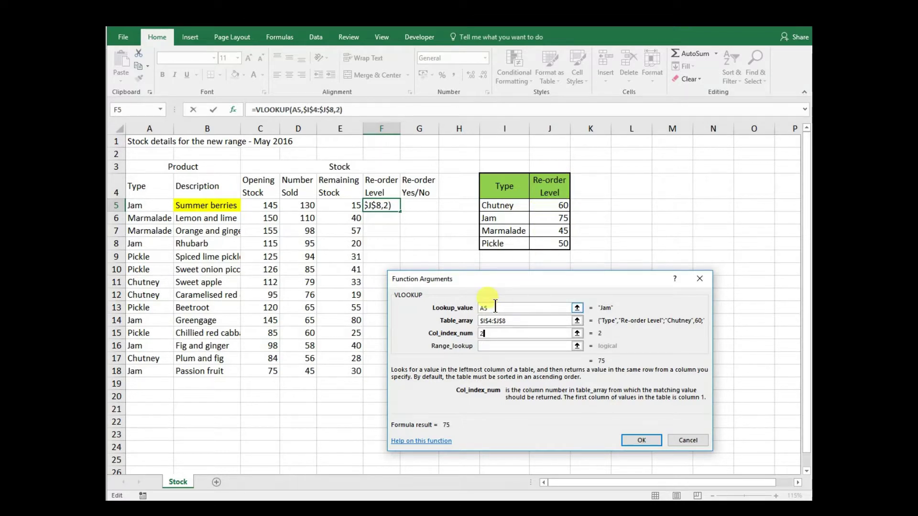
{"action": "left_click", "coordinate": [497, 346]}
{"action": "type", "text": "False"}
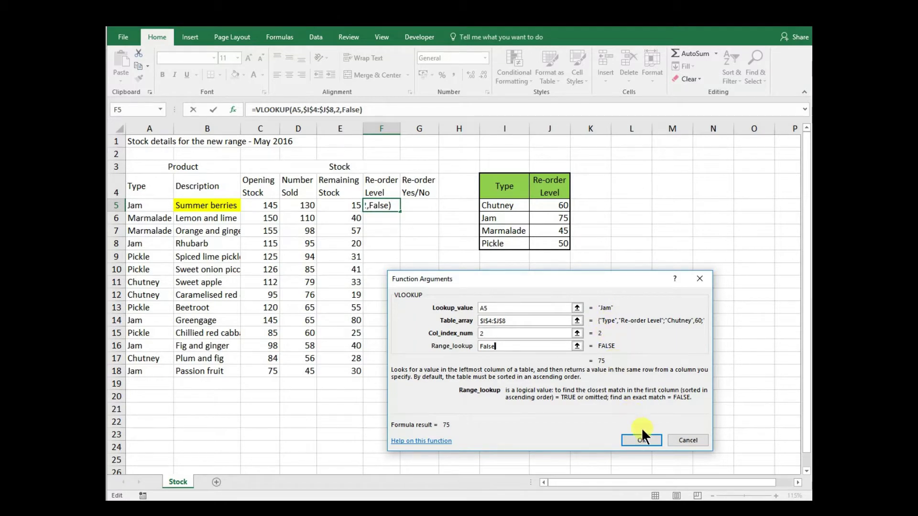
{"action": "left_click", "coordinate": [641, 440]}
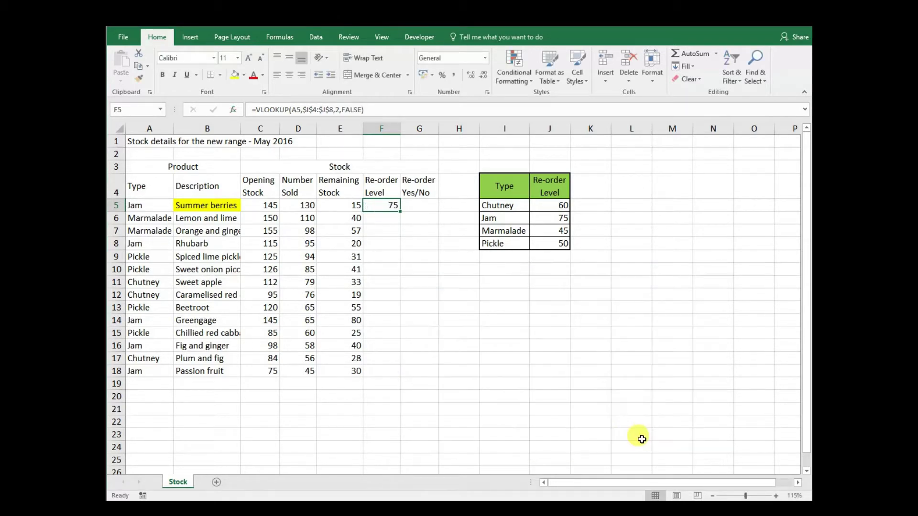
{"action": "double_click", "coordinate": [400, 212]}
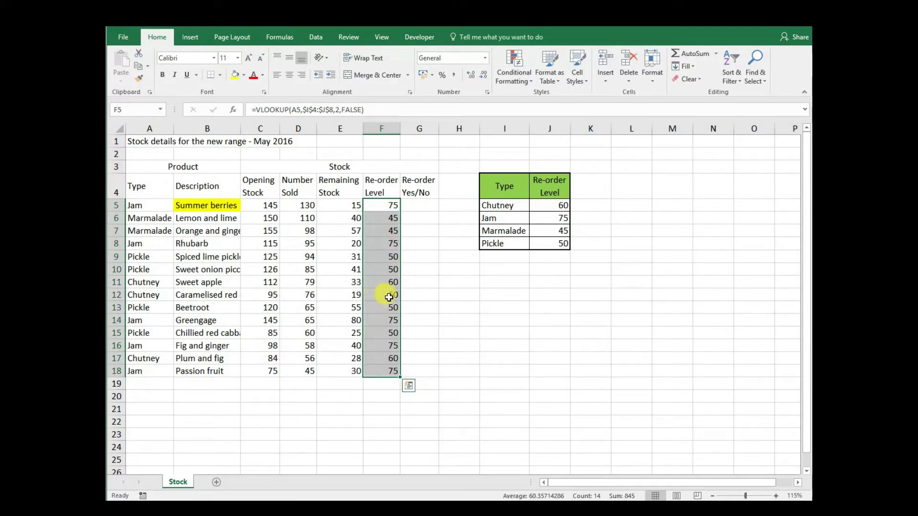
Check the Chutney and Marmalade rows' re-order levels against the lookup table in I4:J8
{"action": "left_click", "coordinate": [501, 205]}
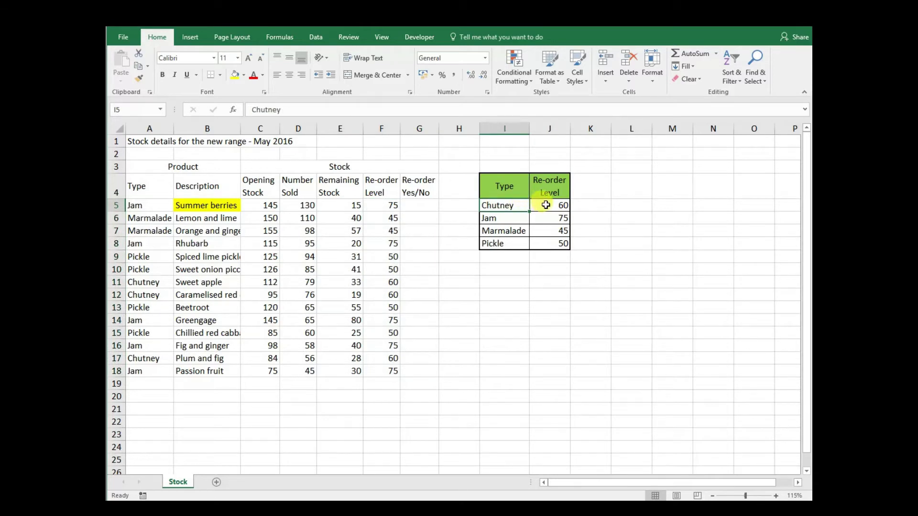
{"action": "left_click", "coordinate": [155, 282]}
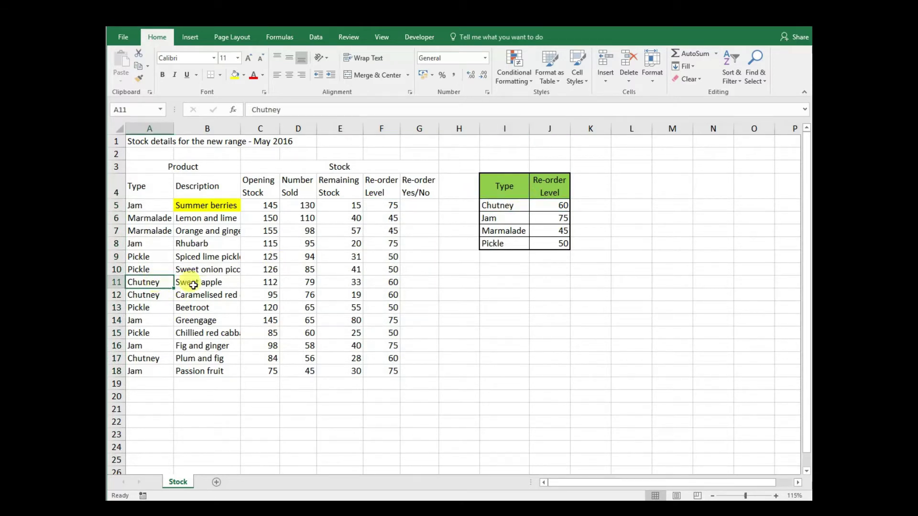
{"action": "left_click", "coordinate": [380, 281]}
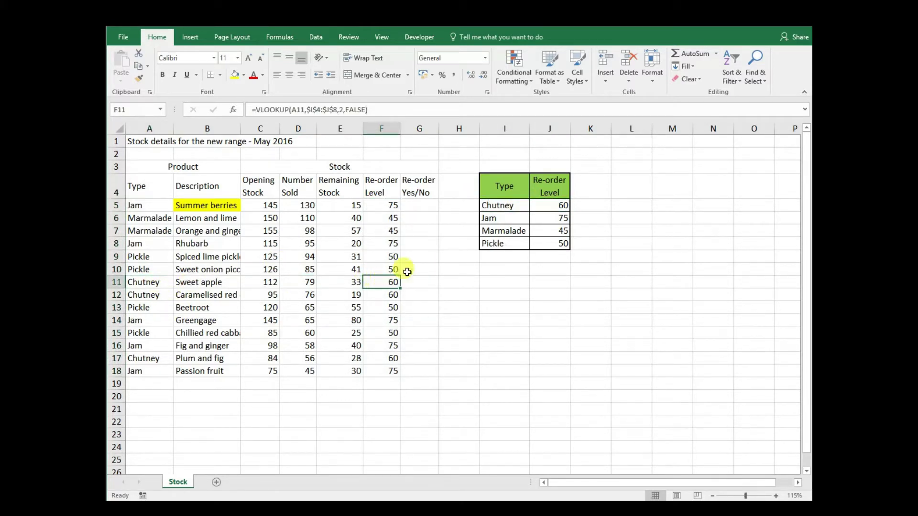
{"action": "left_click", "coordinate": [484, 243]}
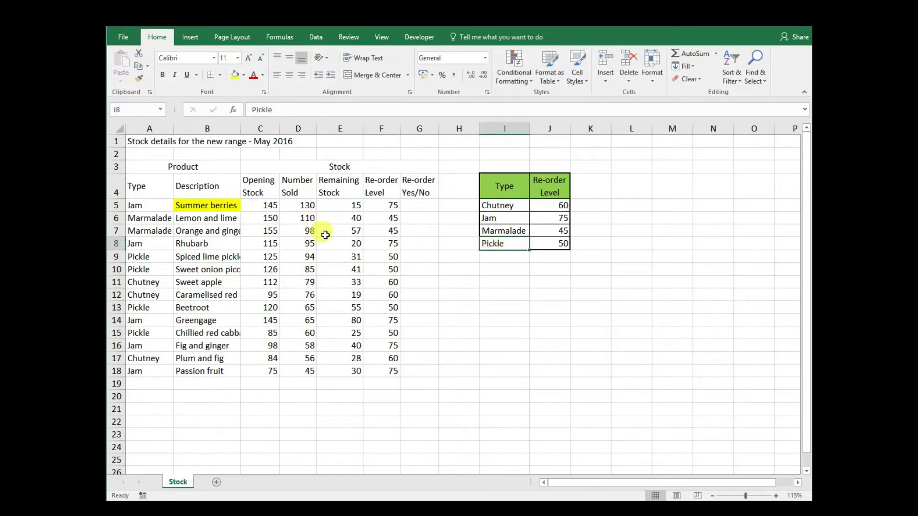
{"action": "left_click", "coordinate": [497, 231]}
{"action": "left_click", "coordinate": [539, 230]}
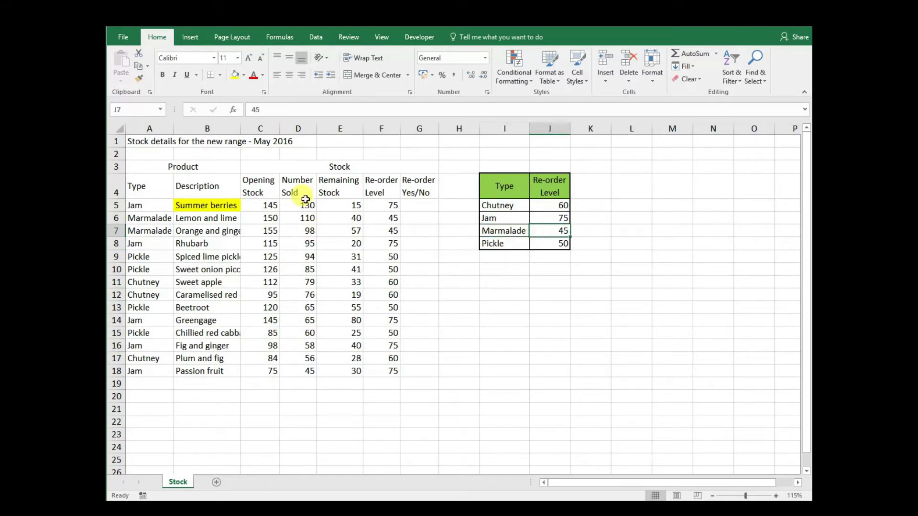
{"action": "left_click", "coordinate": [168, 218]}
{"action": "left_click", "coordinate": [389, 219]}
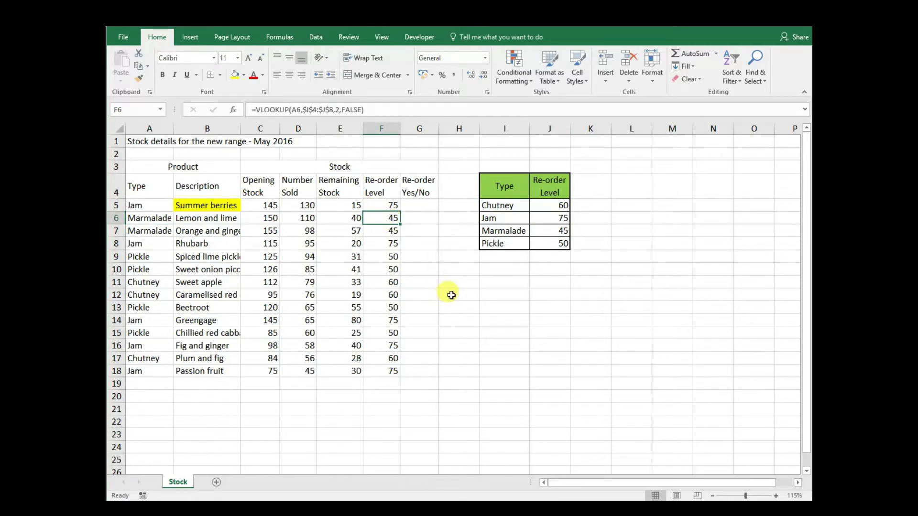
Compare the Pickle row's re-order level and the last two rows' levels with the lookup table's values
{"action": "left_click", "coordinate": [498, 244]}
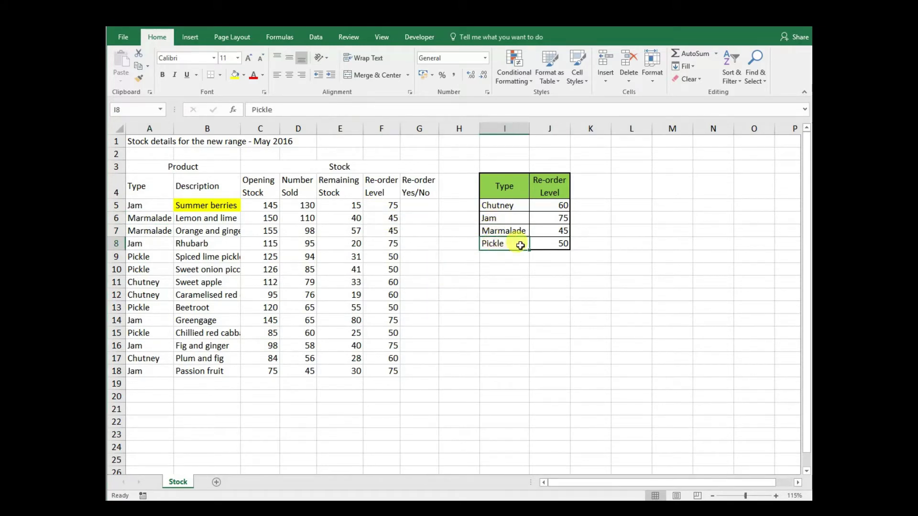
{"action": "left_click", "coordinate": [545, 245]}
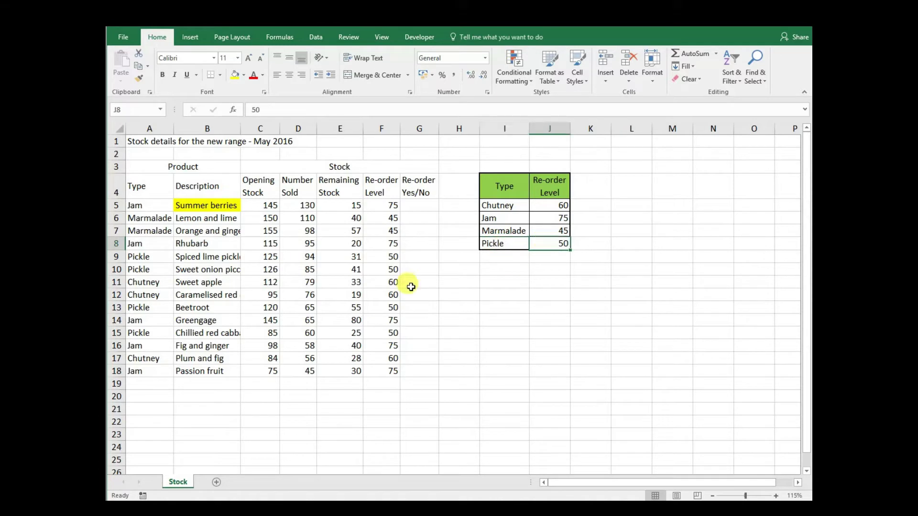
{"action": "left_click", "coordinate": [152, 307]}
{"action": "left_click", "coordinate": [386, 308]}
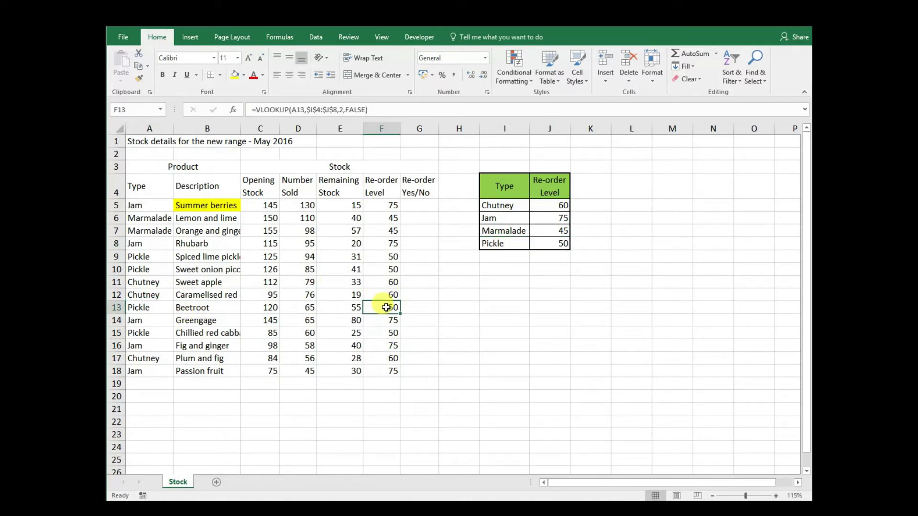
{"action": "left_click_drag", "start_coordinate": [387, 358], "coordinate": [386, 369]}
{"action": "left_click", "coordinate": [539, 209]}
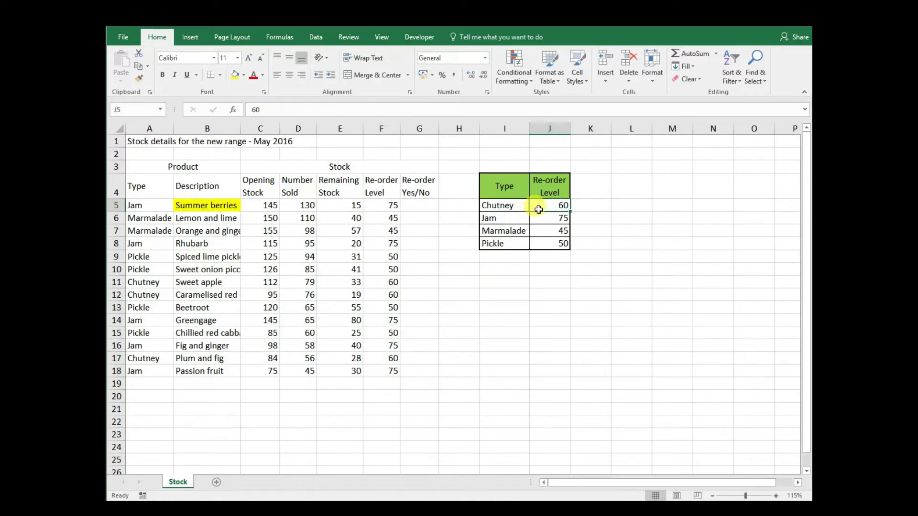
{"action": "left_click_drag", "start_coordinate": [539, 209], "coordinate": [548, 220]}
Clear the VLOOKUP formulas from the Re-order Level cells F5:F18 and return to cell F5
{"action": "left_click_drag", "start_coordinate": [380, 205], "coordinate": [386, 372]}
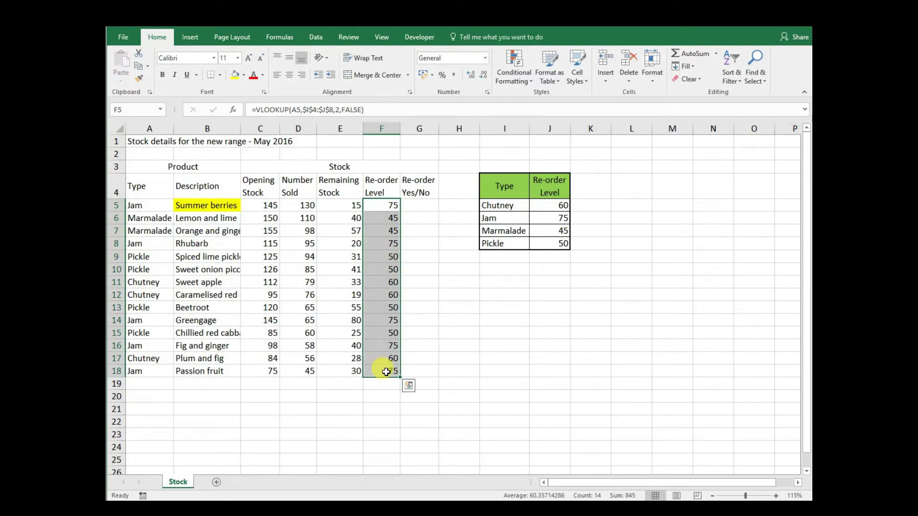
{"action": "key", "text": "Delete"}
{"action": "key", "text": "shift+BackSpace"}
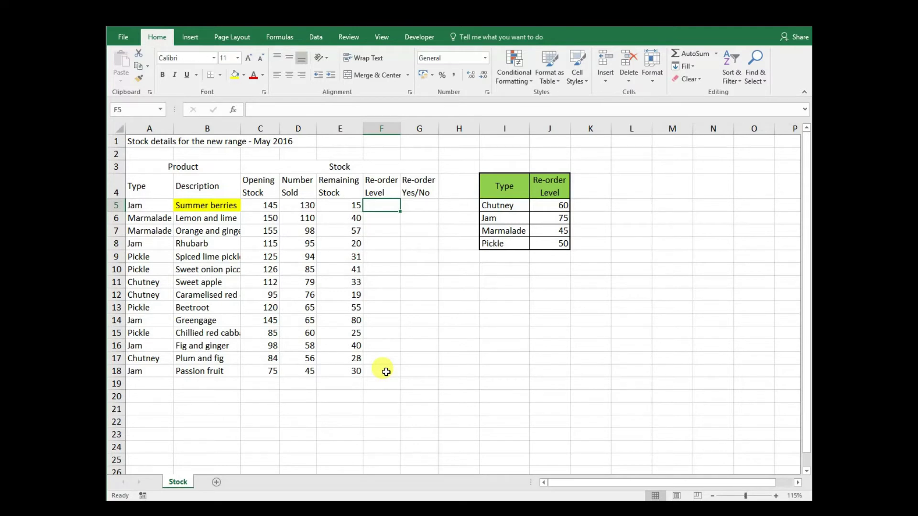
Start a VLOOKUP formula directly in cell F5
{"action": "type", "text": "="}
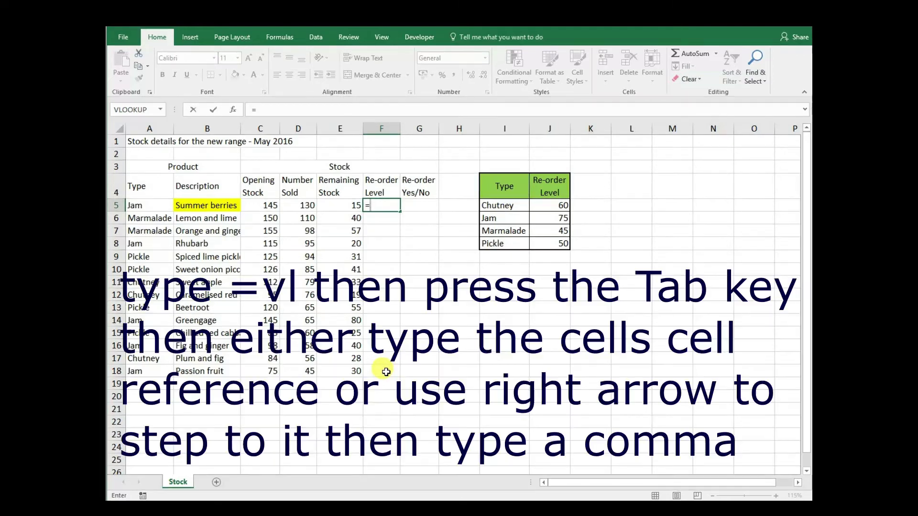
{"action": "type", "text": "vl"}
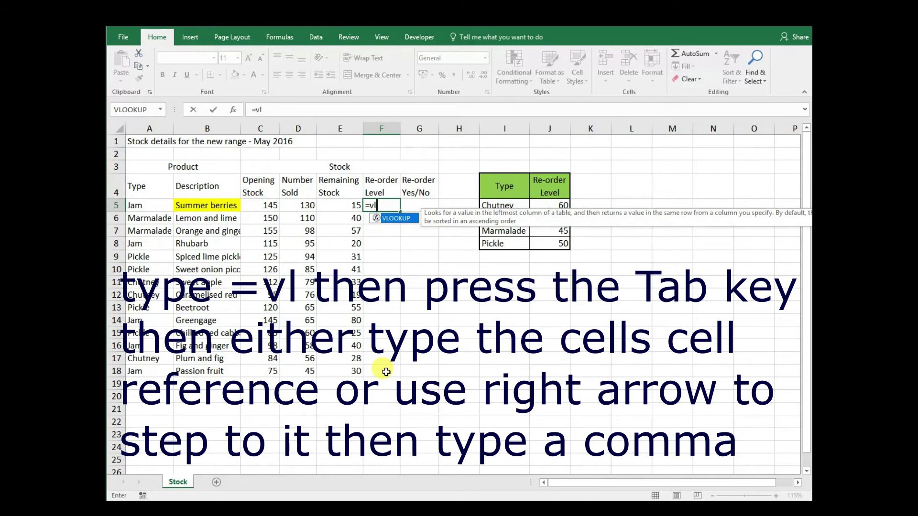
{"action": "key", "text": "Tab"}
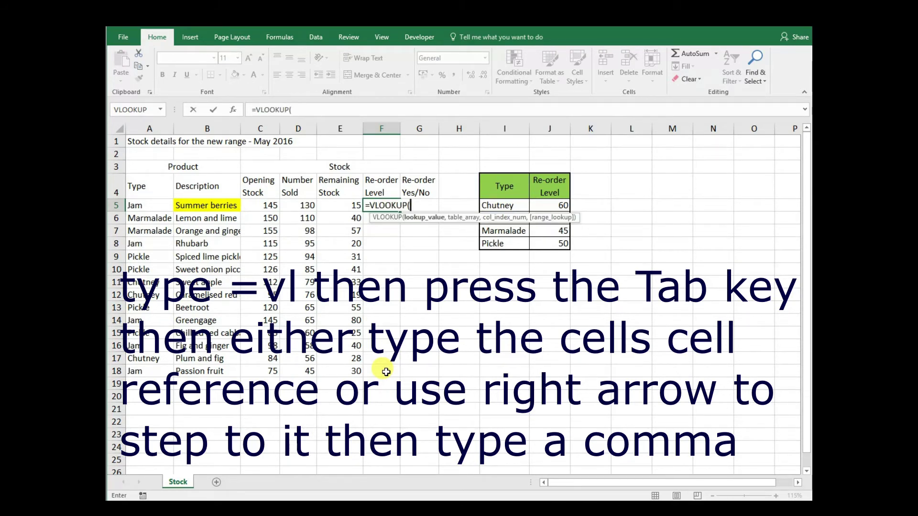
{"action": "type", "text": "a5"}
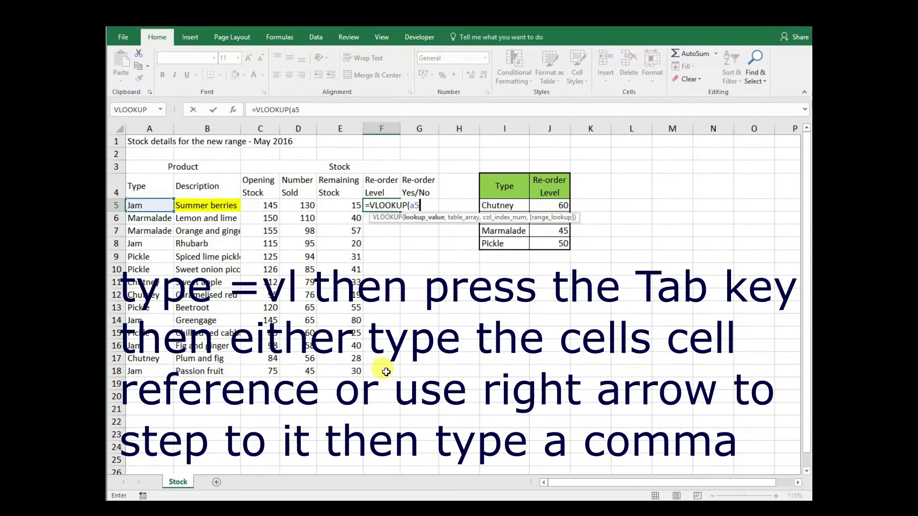
{"action": "key", "text": "BackSpace"}
{"action": "key", "text": "BackSpace"}
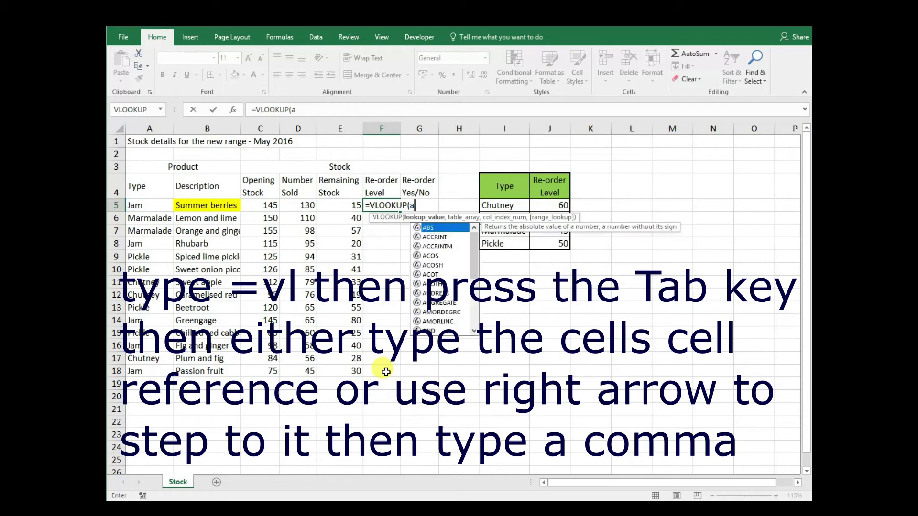
Enter the product type cell A5 as the formula's lookup value, followed by a comma
{"action": "key", "text": "Left"}
{"action": "key", "text": "Left"}
{"action": "key", "text": "Left"}
{"action": "key", "text": "Left"}
{"action": "key", "text": "Left"}
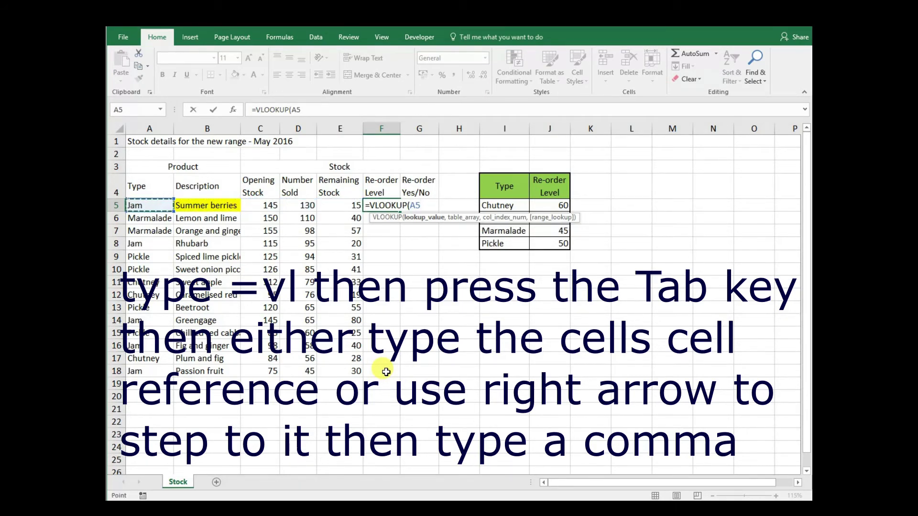
{"action": "type", "text": ","}
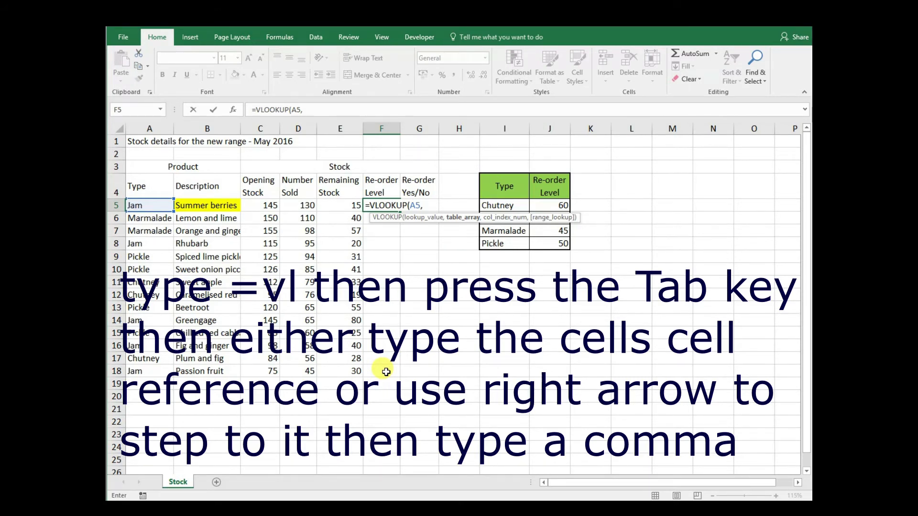
Add the lookup table I4:J8 as the formula's table array and make it absolute as $I$4:$J$8
{"action": "key", "text": "Right"}
{"action": "key", "text": "Right"}
{"action": "key", "text": "Right"}
{"action": "key", "text": "Up"}
{"action": "key", "text": "shift+Down"}
{"action": "key", "text": "shift+Right"}
{"action": "key", "text": "shift+Down"}
{"action": "key", "text": "shift+Down"}
{"action": "key", "text": "shift+Down"}
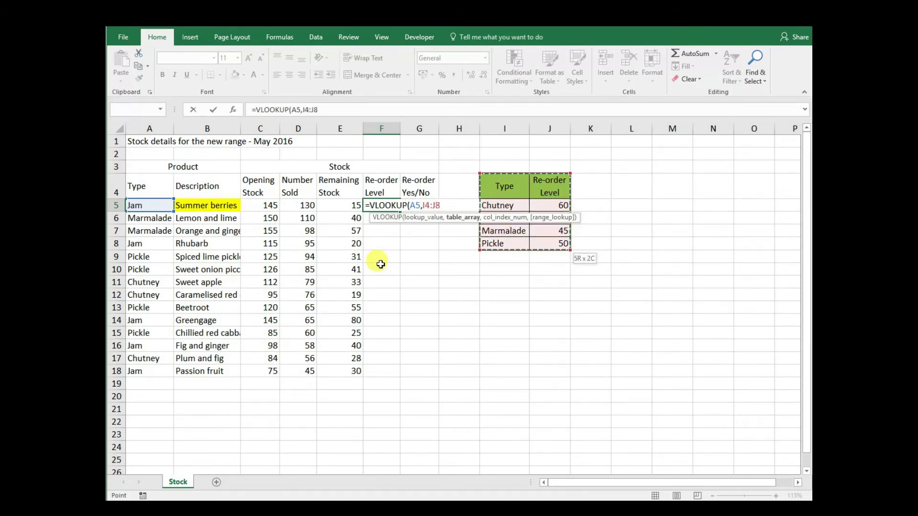
{"action": "key", "text": "F4"}
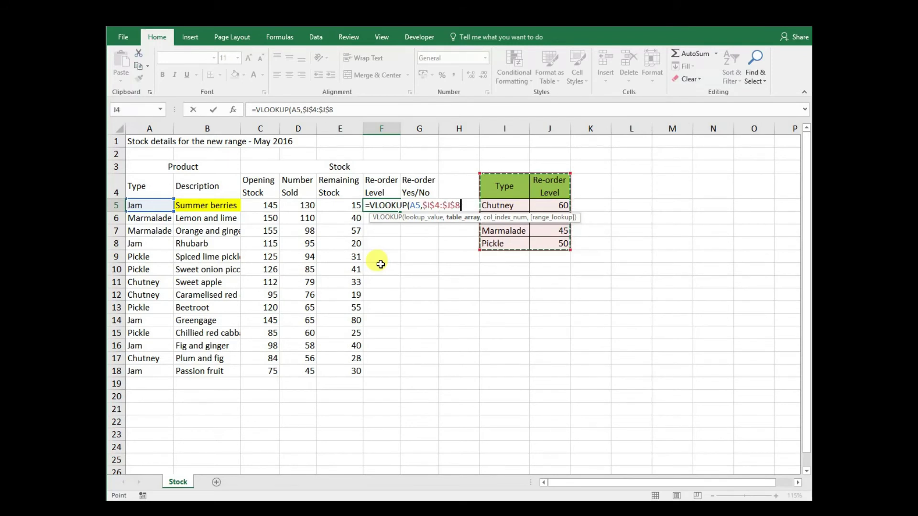
Complete the VLOOKUP formula in F5 with column index 2 and false for an exact match, and enter it
{"action": "type", "text": ","}
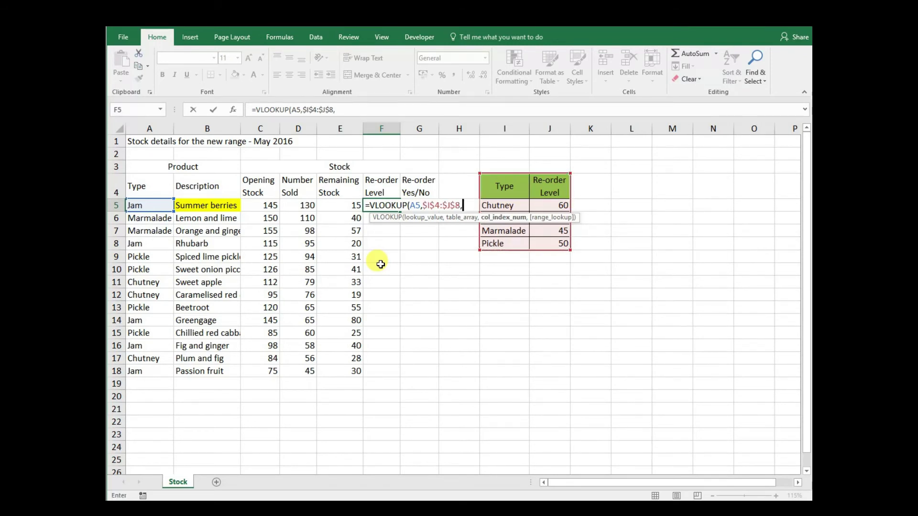
{"action": "type", "text": "2,"}
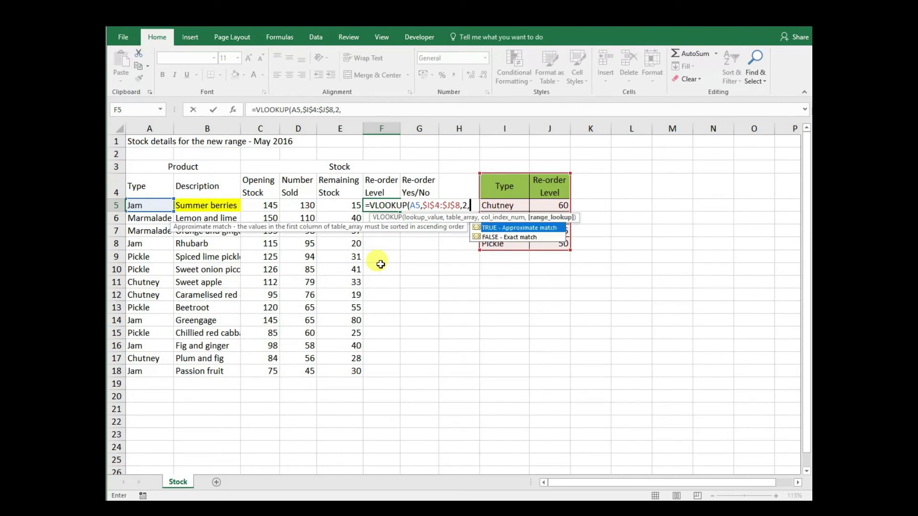
{"action": "type", "text": "false"}
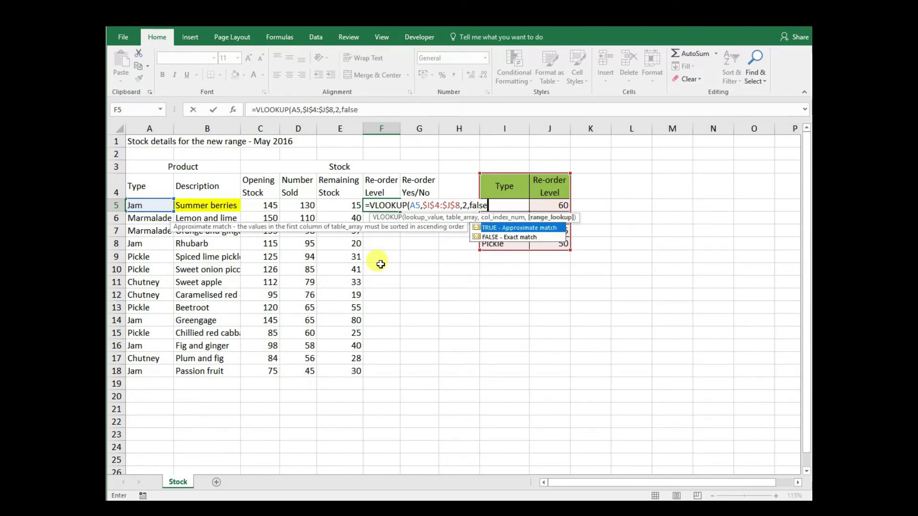
{"action": "type", "text": ")"}
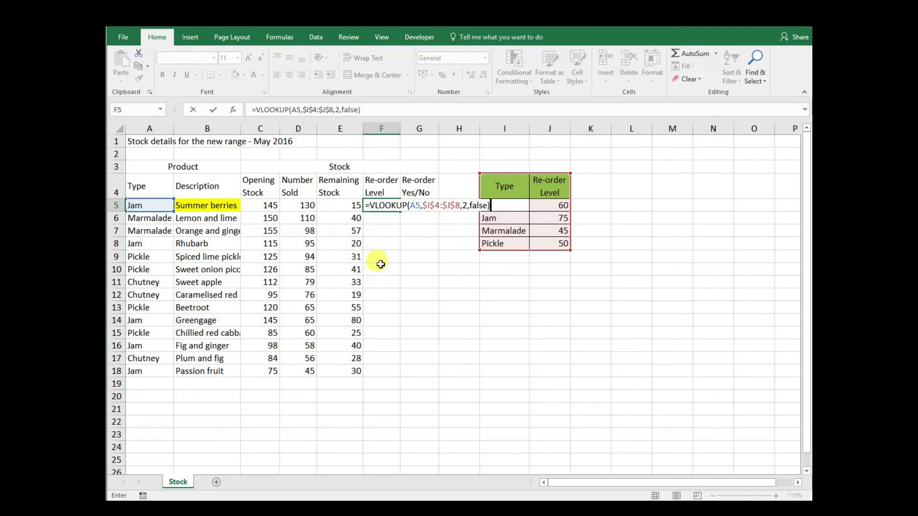
{"action": "key", "text": "Return"}
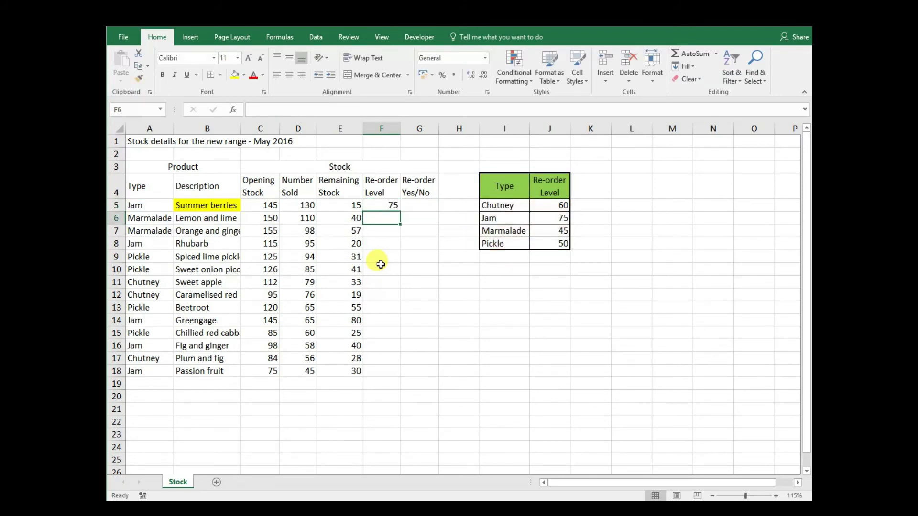
Fill the VLOOKUP formula from F5 down through F18 in the Re-order Level column and go to cell F6
{"action": "key", "text": "Up"}
{"action": "key", "text": "Down"}
{"action": "key", "text": "Up"}
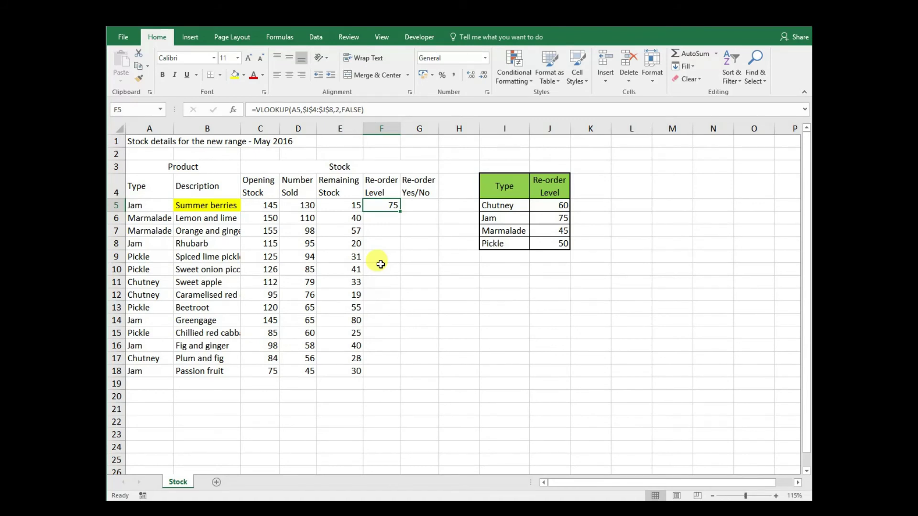
{"action": "key", "text": "shift+Down"}
{"action": "key", "text": "shift+Down"}
{"action": "key", "text": "shift+Down"}
{"action": "key", "text": "shift+Down"}
{"action": "key", "text": "shift+Down"}
{"action": "key", "text": "shift+Down"}
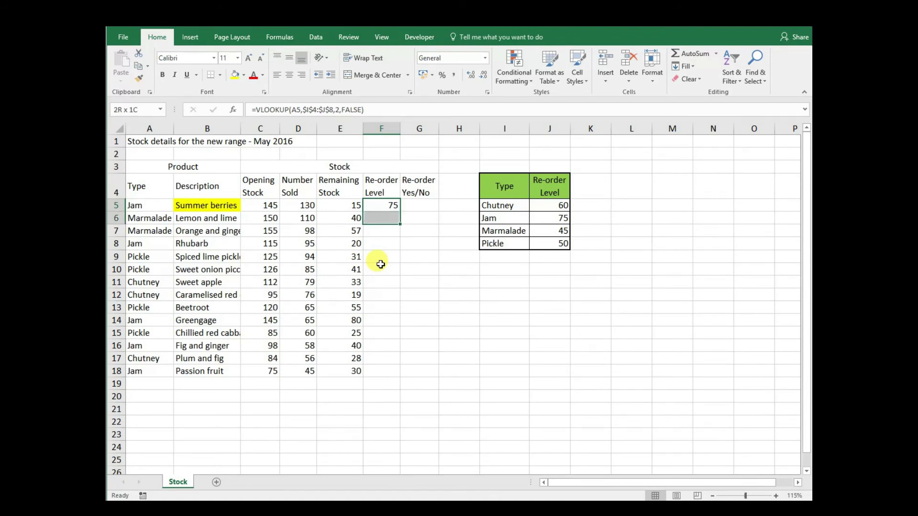
{"action": "key", "text": "shift+Down"}
{"action": "key", "text": "shift+Down"}
{"action": "key", "text": "shift+Down"}
{"action": "key", "text": "shift+Down"}
{"action": "key", "text": "shift+Down"}
{"action": "key", "text": "shift+Down"}
{"action": "key", "text": "shift+Down"}
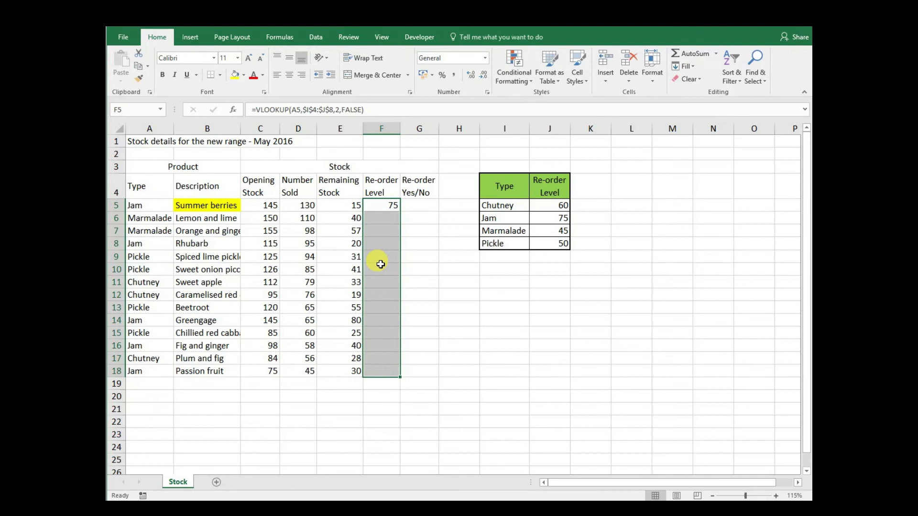
{"action": "key", "text": "ctrl+d"}
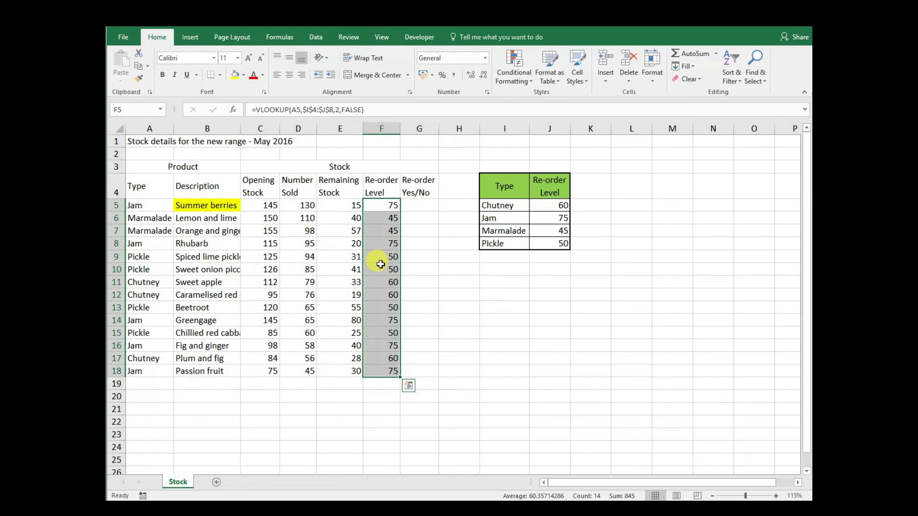
{"action": "key", "text": "Down"}
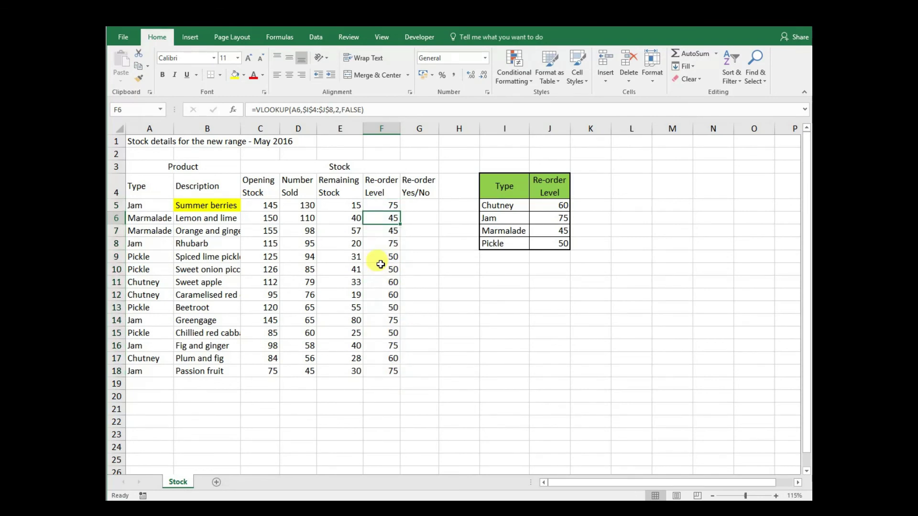